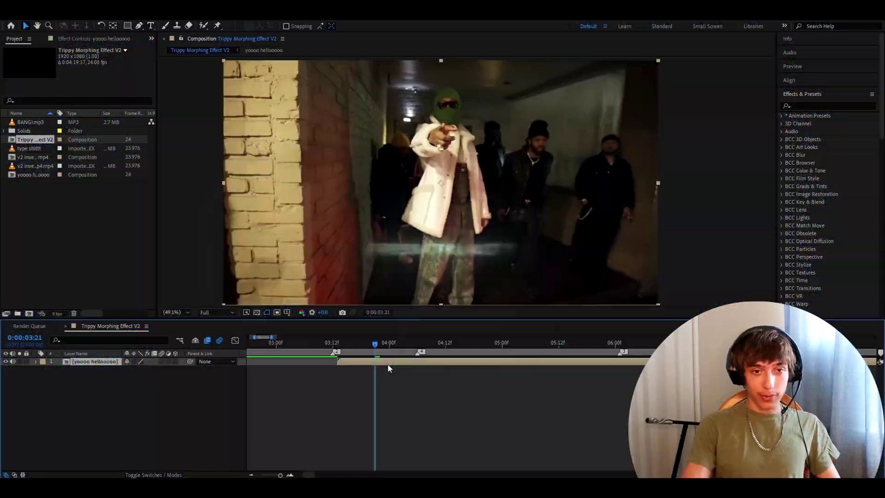
Add an adjustment layer with monochrome Noise at 75% amount.
key("ctrl+alt+y")
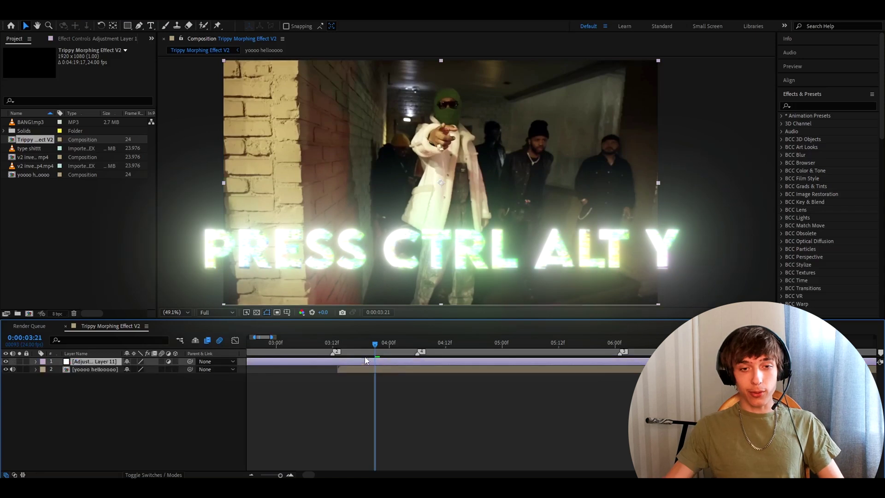
key("ctrl+space")
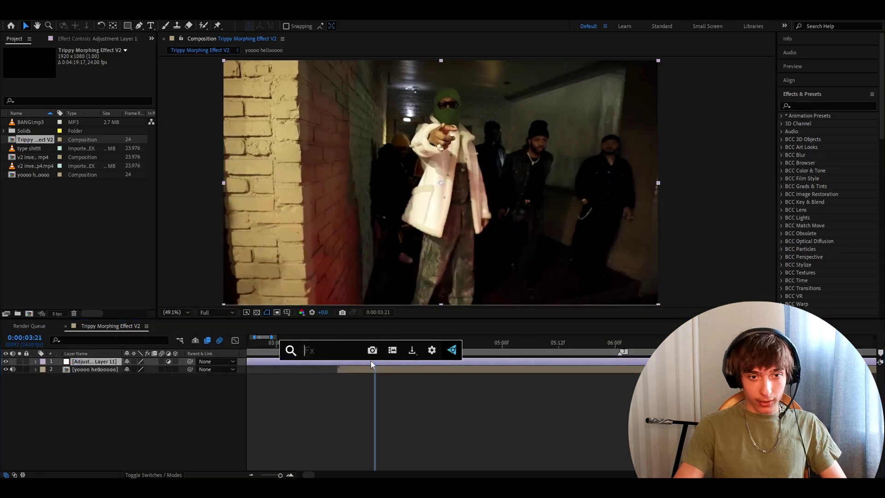
type("noise")
key("Return")
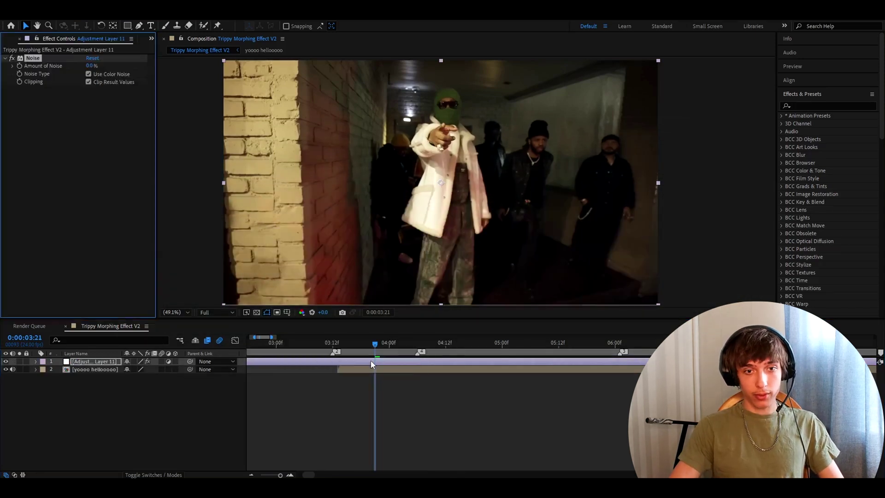
left_click(89, 74)
left_click(90, 65)
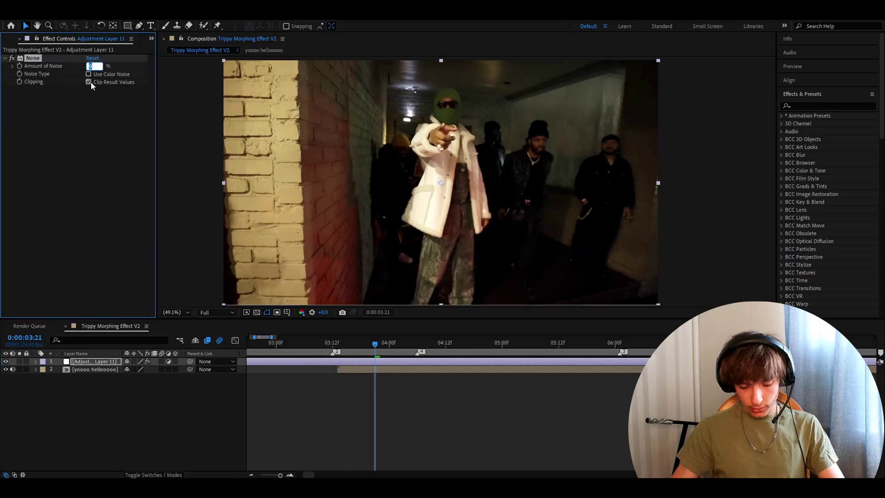
type("75")
key("Return")
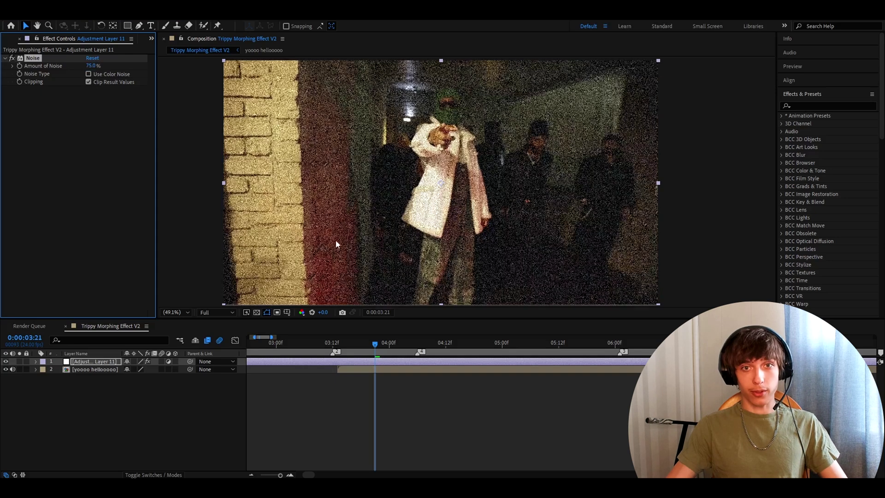
Add Gaussian Blur with Blurriness 2 and Repeat Edge Pixels turned on.
left_click(825, 106)
type("gaussian")
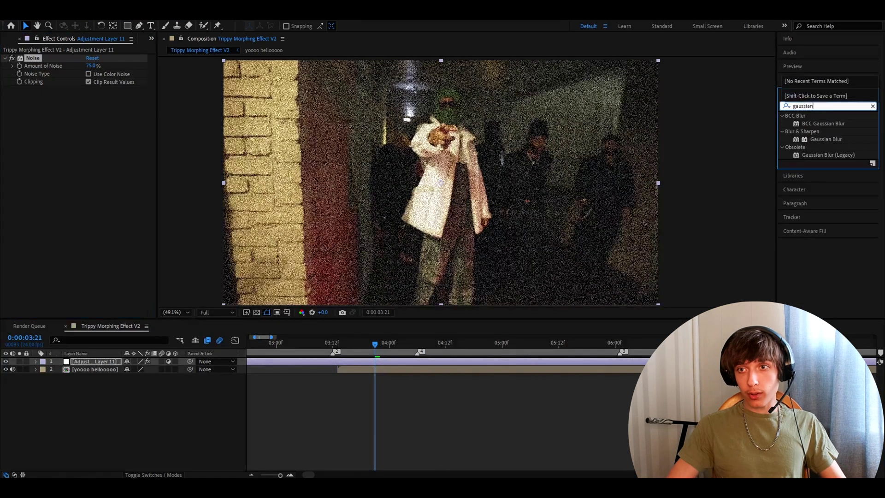
left_click_drag(825, 139, 90, 68)
left_click(90, 66)
type("2")
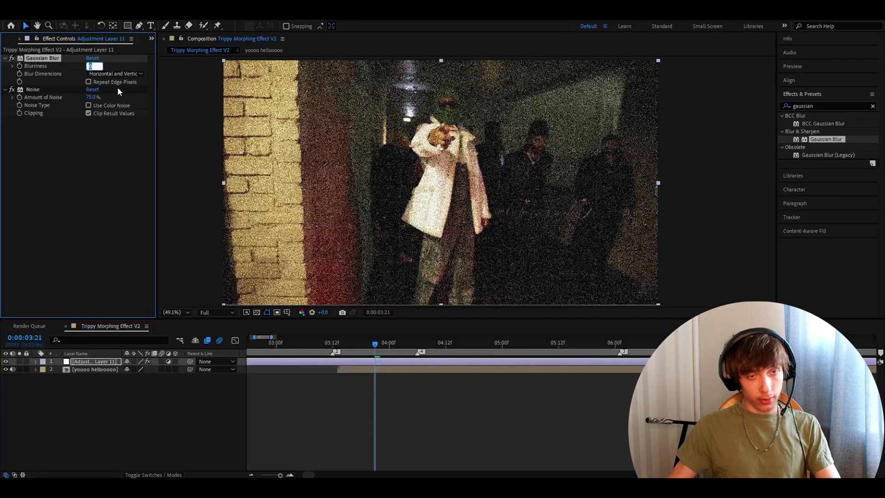
key("Return")
left_click(88, 82)
scroll(277, 232, "down", 2)
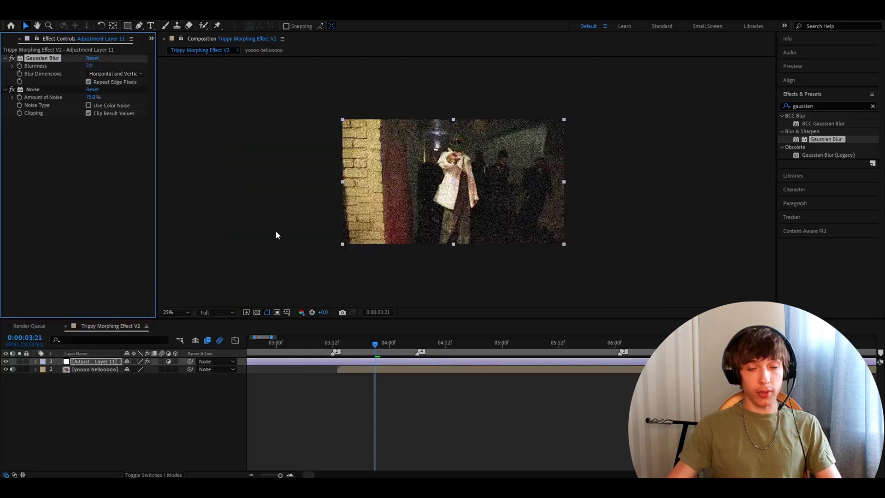
scroll(424, 158, "up", 4)
Apply the Stylize Glow effect to the adjustment layer.
scroll(425, 158, "down", 2)
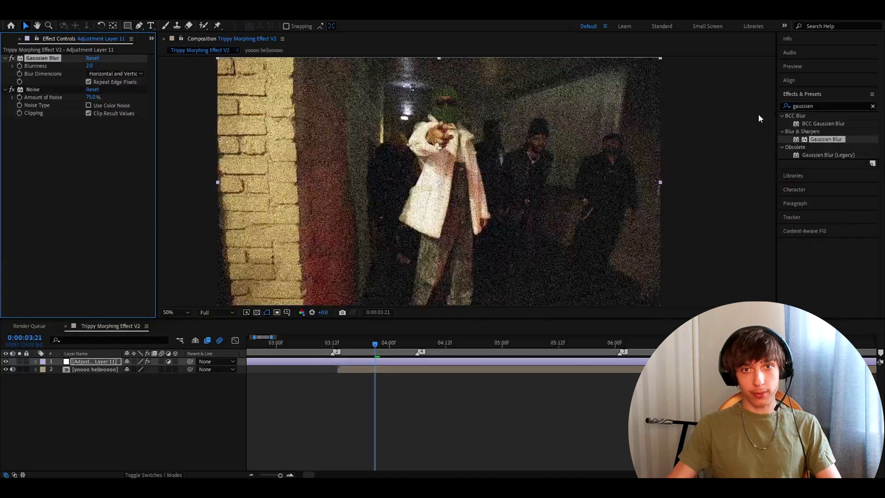
left_click(828, 105)
type("glow")
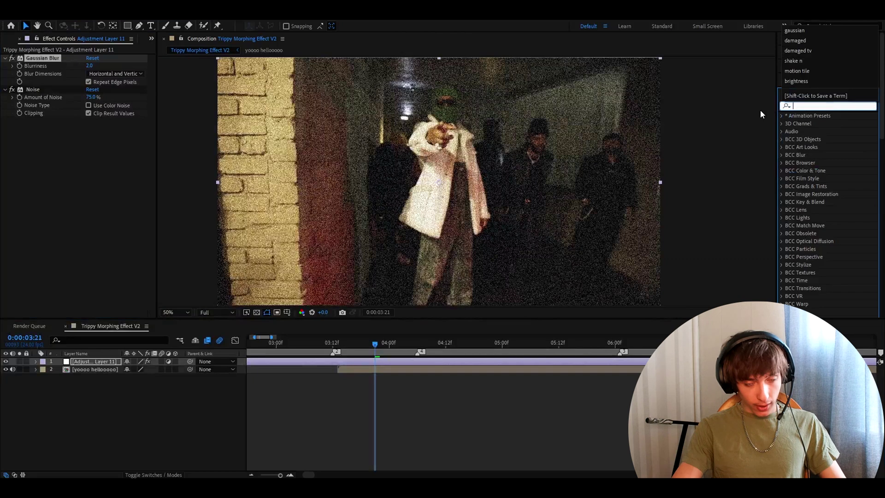
scroll(822, 197, "down", 5)
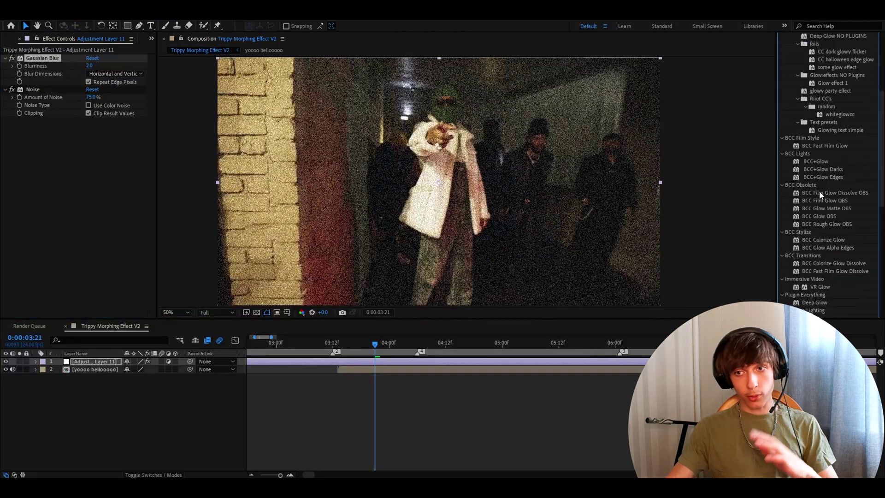
scroll(821, 194, "down", 5)
left_click(814, 189)
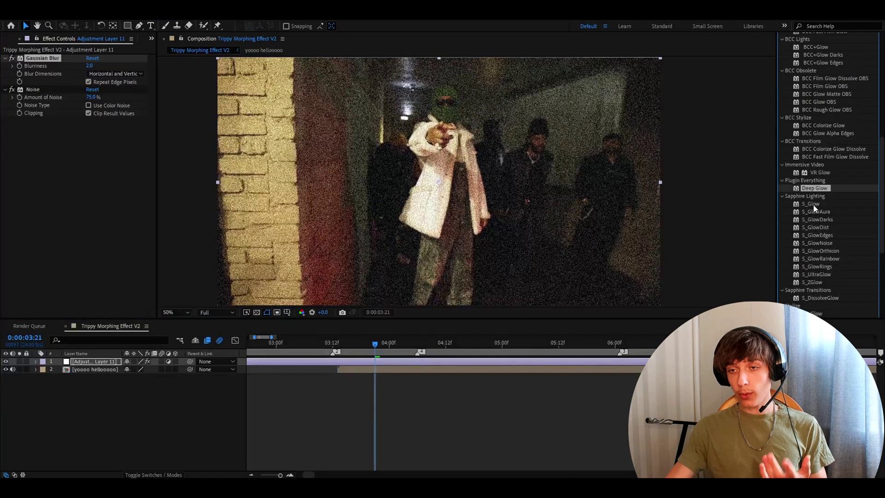
scroll(811, 244, "down", 3)
left_click_drag(816, 256, 38, 59)
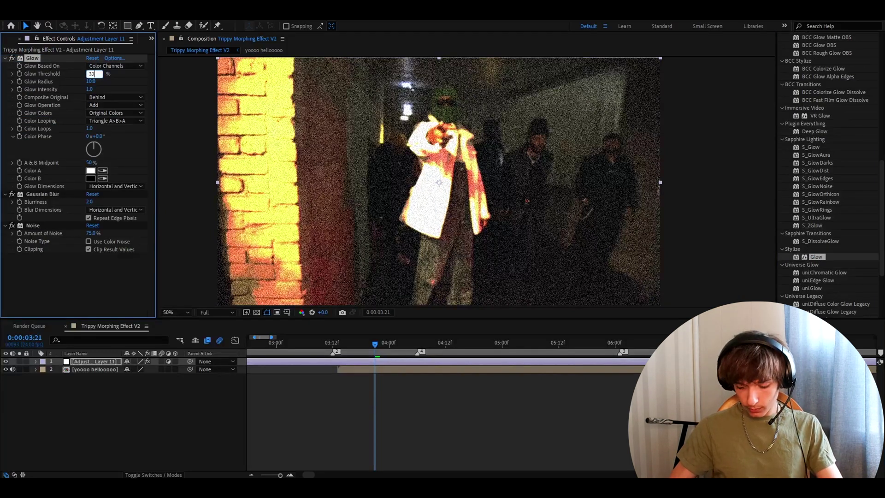
Set Glow to threshold 32.2%, radius 158 and intensity 0.1, then stack a second Glow.
type(".2")
left_click(94, 81)
type("1")
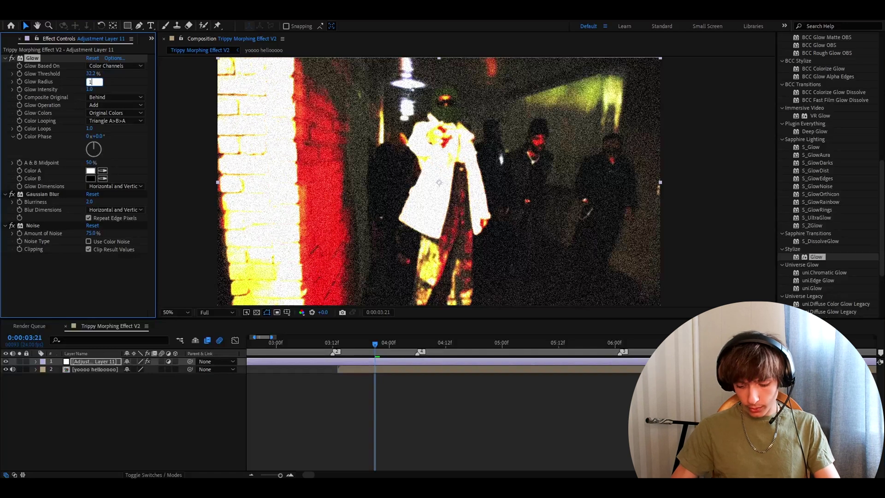
type("58")
key("Return")
left_click(89, 89)
type("0")
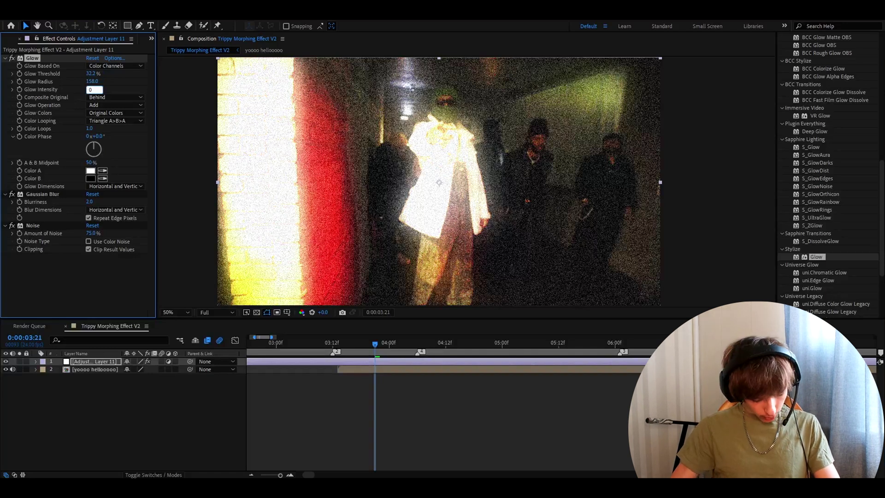
type(".1")
key("Return")
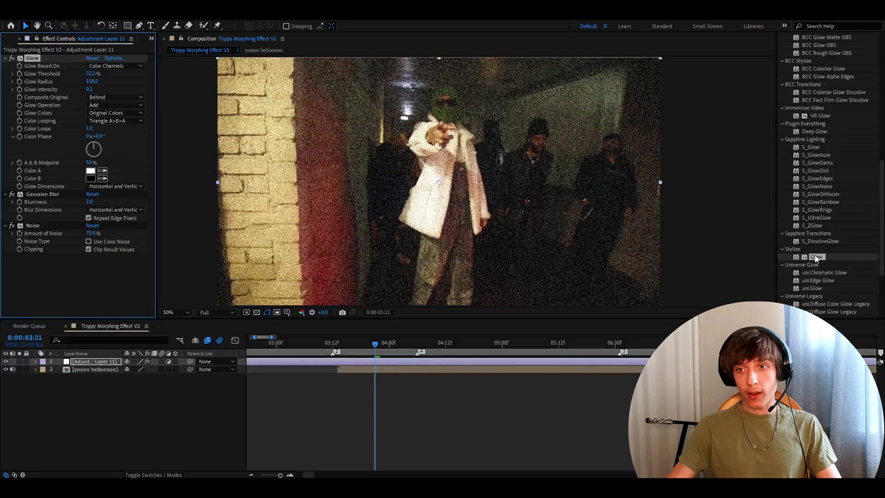
left_click_drag(32, 59, 32, 59)
Set Glow 2 to threshold 51%, radius 79 and intensity 0.3.
left_click(90, 74)
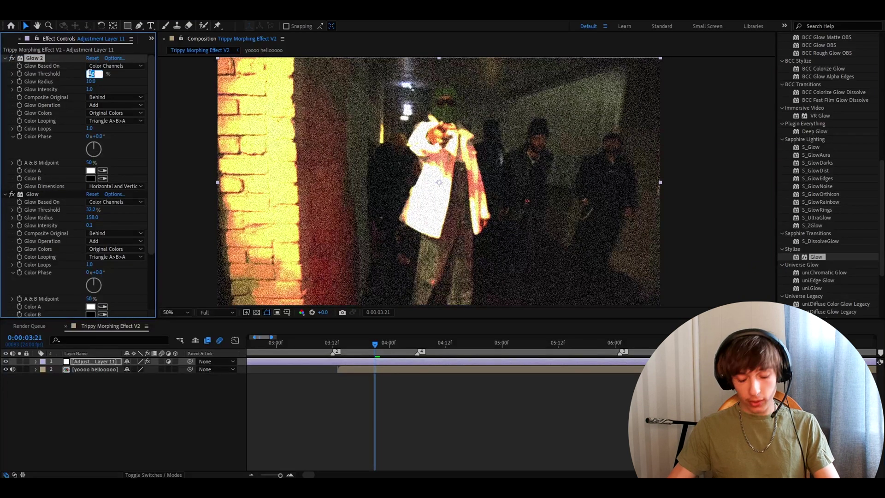
type("51")
key("Tab")
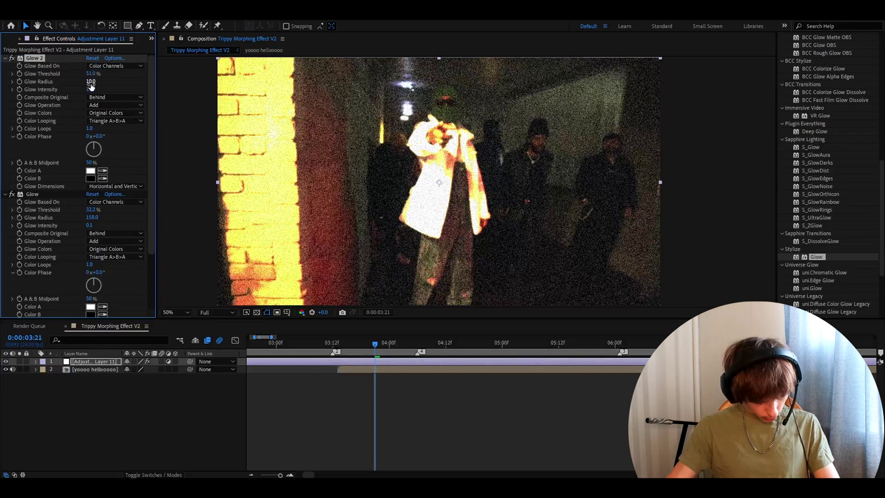
key("Tab")
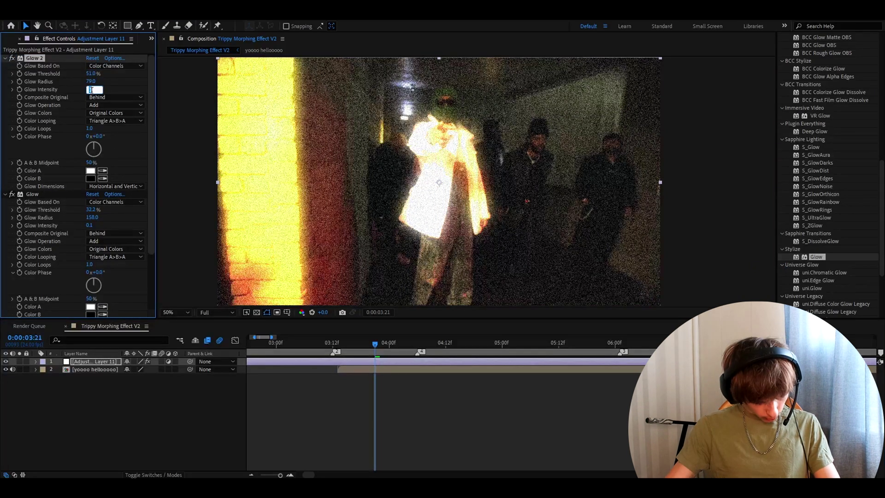
type("0.3")
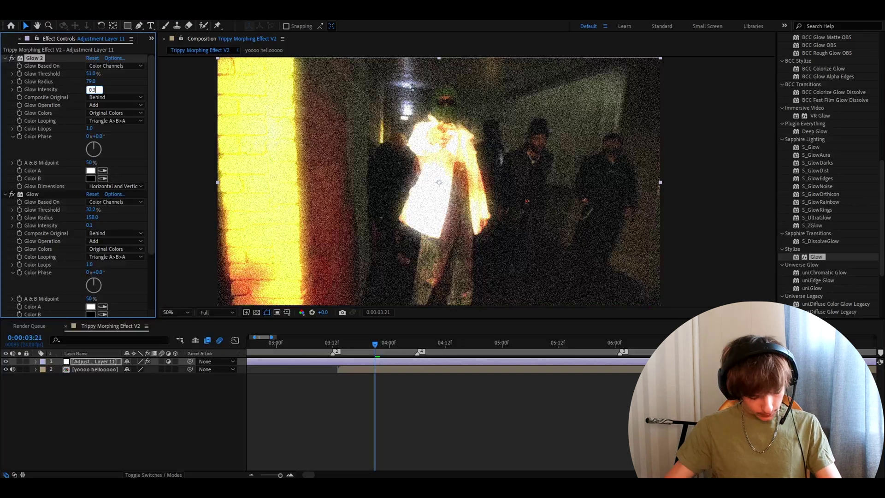
key("Return")
Add a third Glow with threshold 80% and radius 38.
left_click_drag(806, 259, 69, 57)
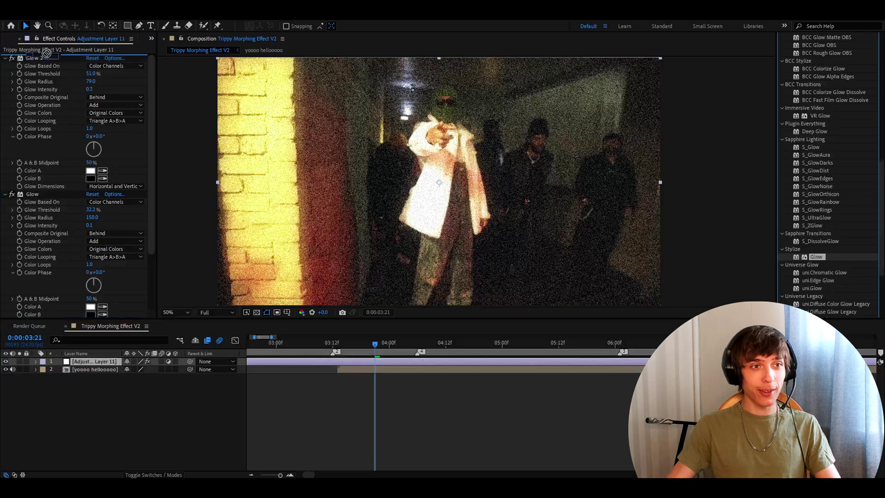
left_click(92, 74)
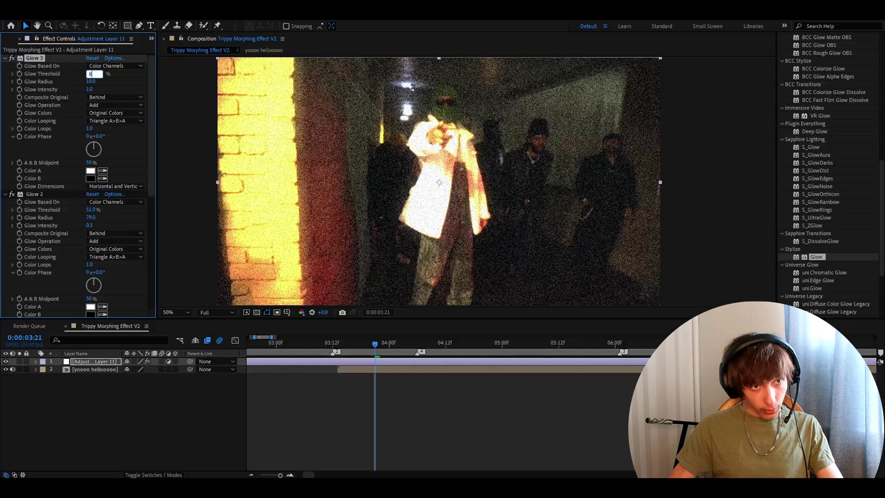
type("80")
key("Tab")
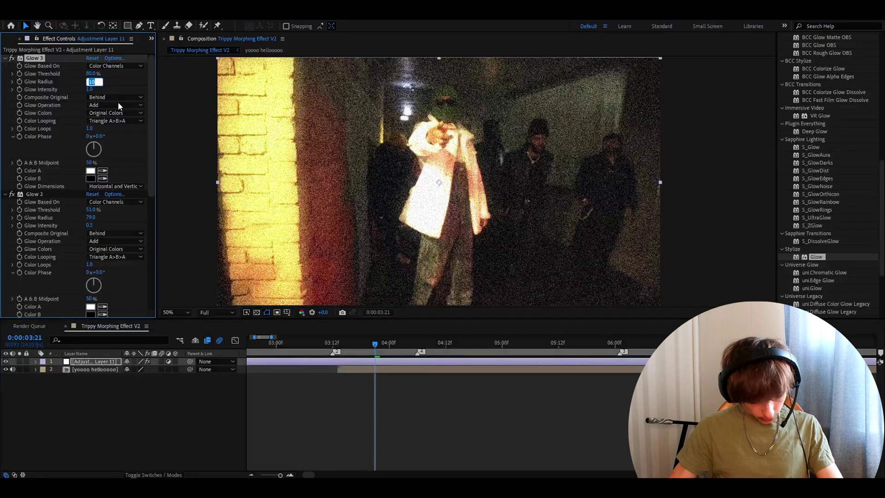
type("38")
key("Tab")
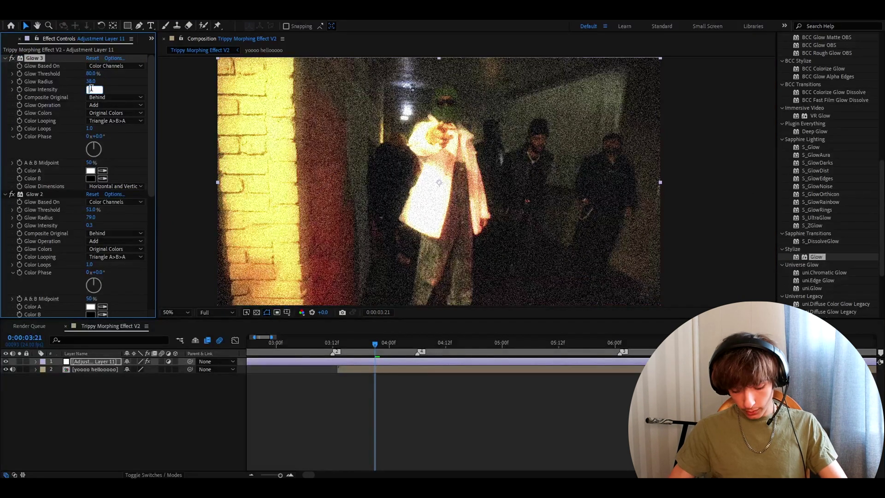
Set Glow 3's intensity to 0.5.
type("0.5")
key("Return")
scroll(834, 142, "up", 10)
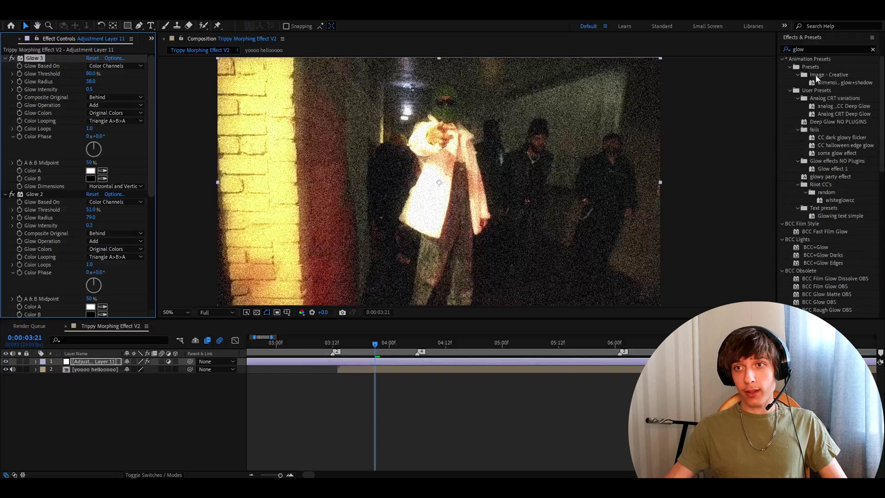
Apply CC Threshold RGB to the adjustment layer with Blue Threshold at 0.
key("ctrl+5")
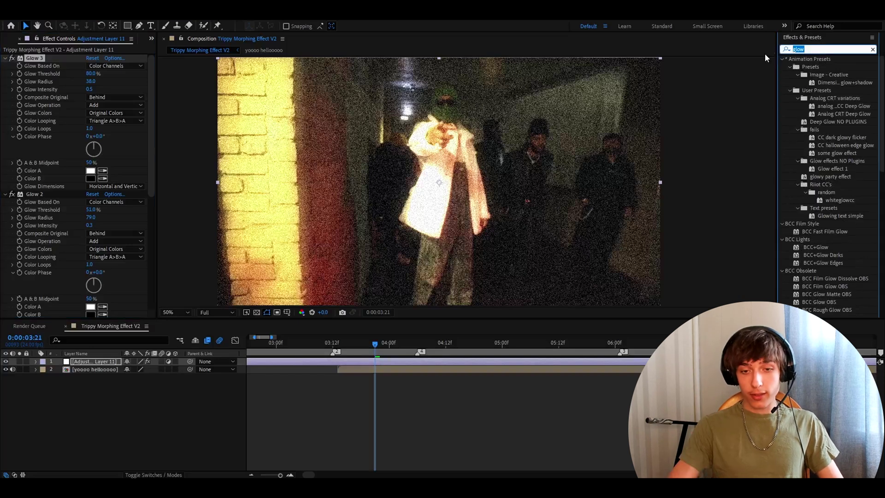
type("cc th")
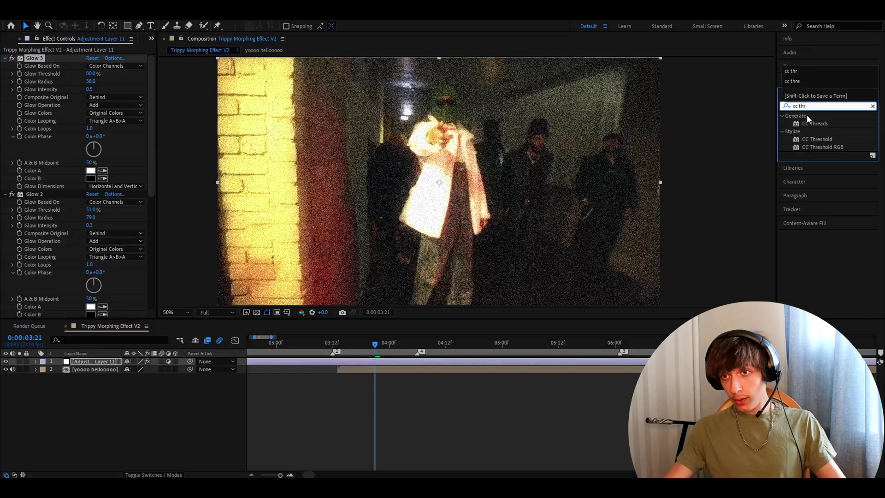
type("r")
left_click_drag(823, 146, 34, 58)
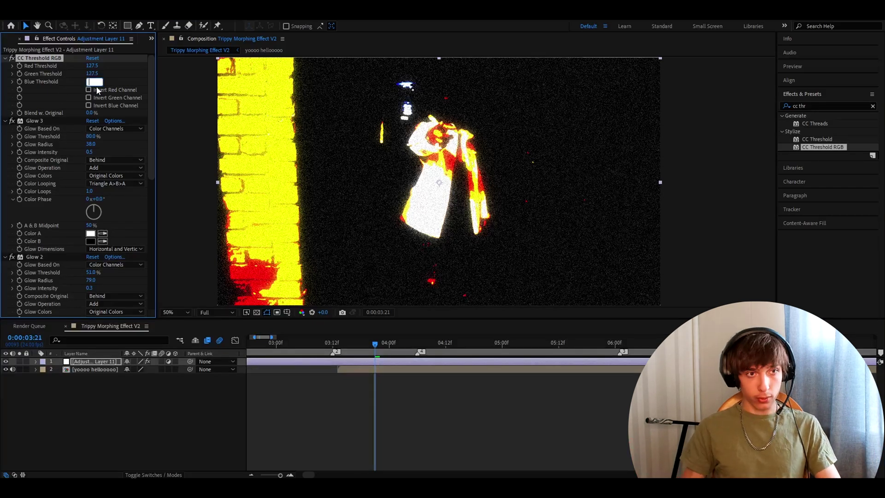
type("0")
key("Return")
key("ctrl+5")
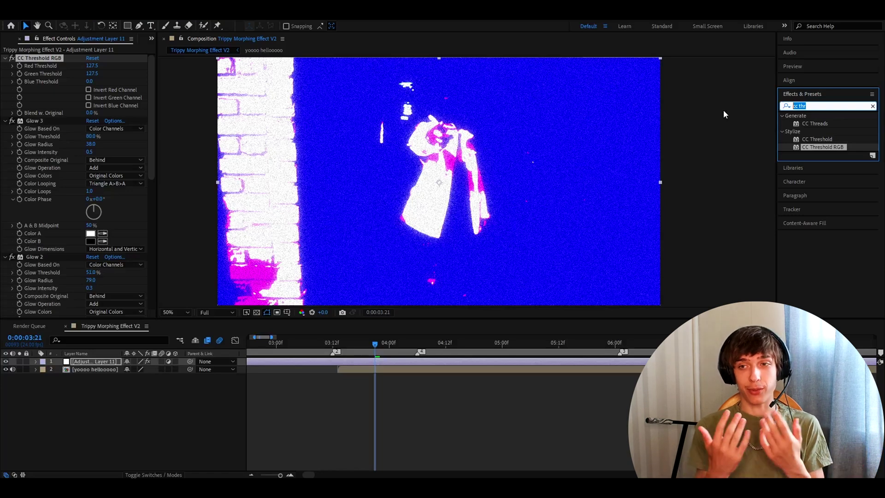
Apply Displacer Pro with Translate X 26%, Translate Y -85% and Scale 76%.
type("disp")
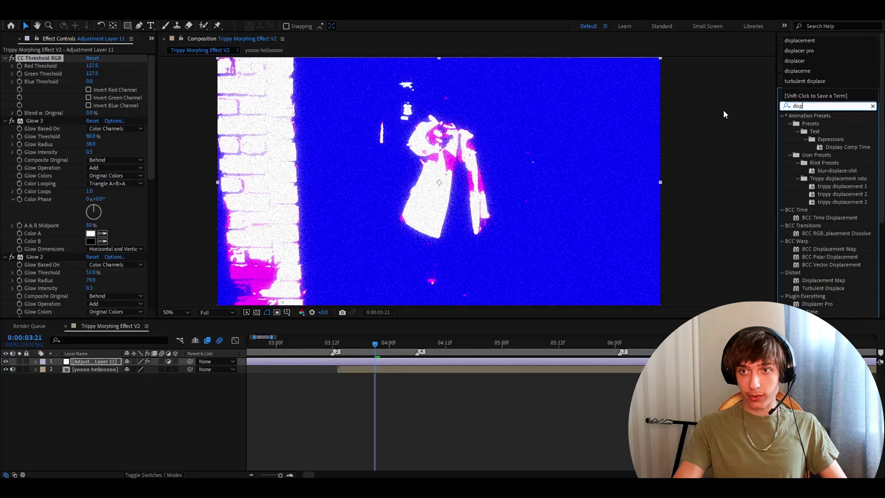
type("lacer pro")
left_click_drag(806, 127, 62, 90)
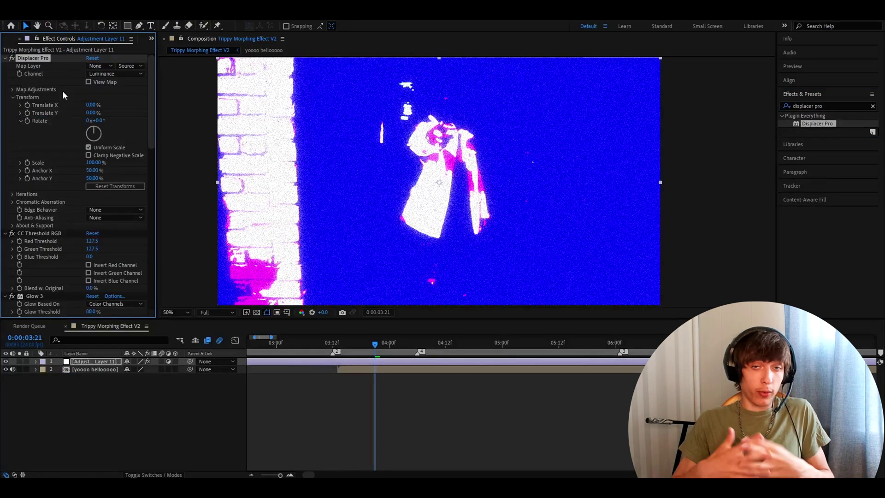
left_click(92, 105)
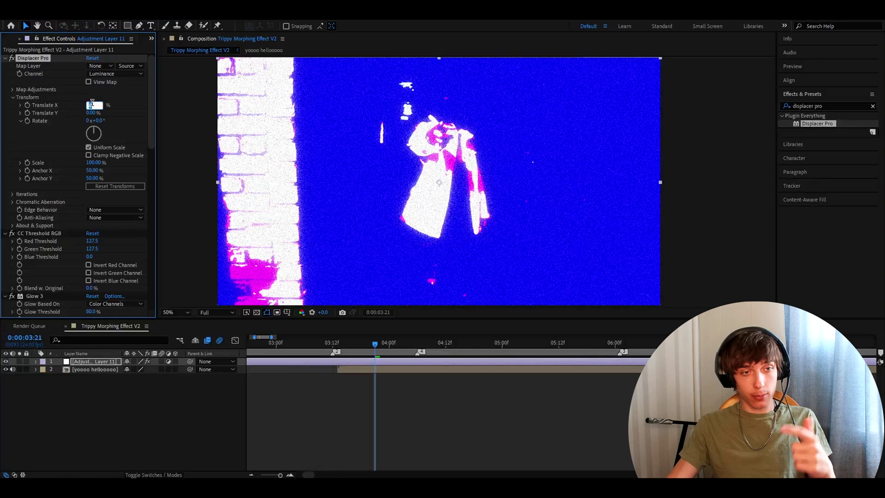
key("Return")
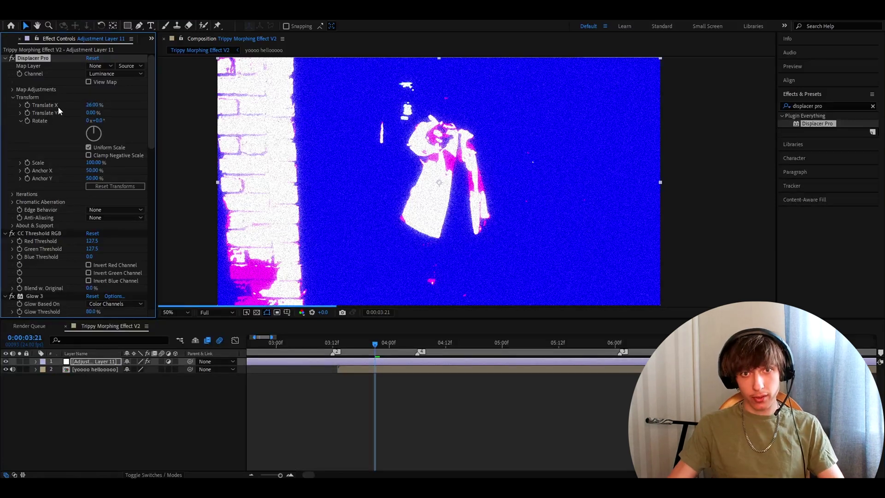
left_click(90, 113)
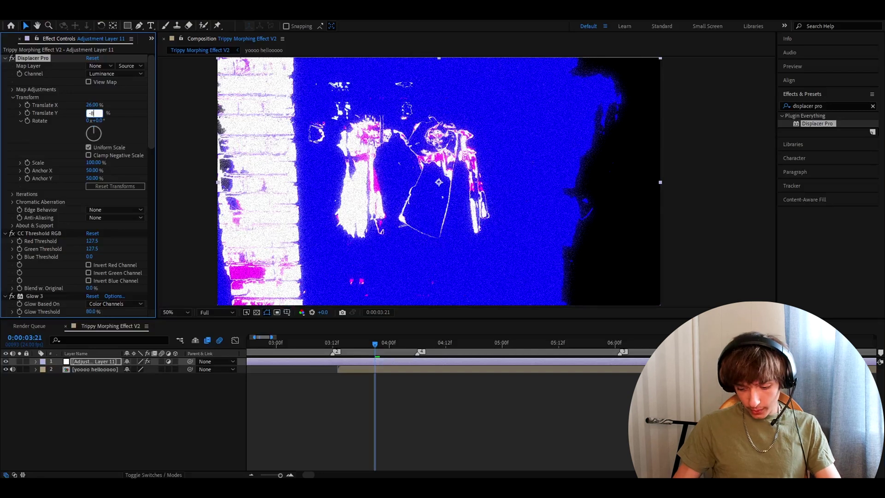
type("-85")
key("Return")
left_click(94, 163)
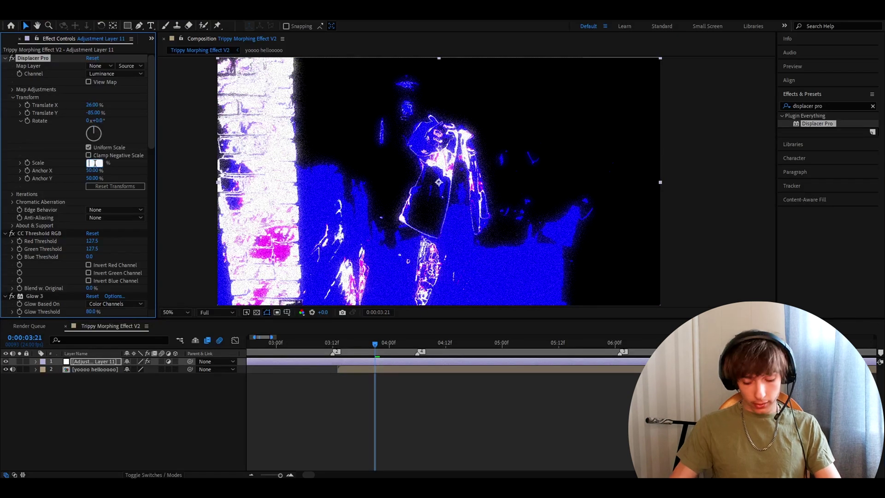
type("76")
key("Return")
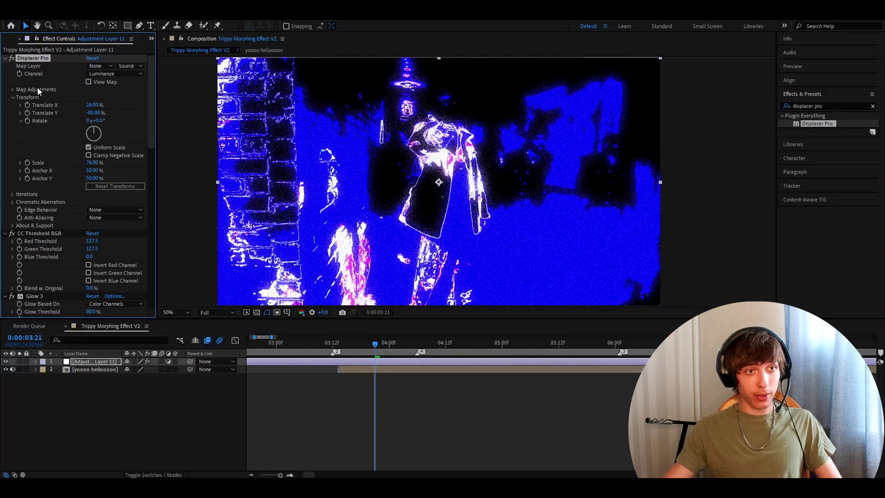
Save all the layer's effects as the animation preset 'Colorful Grunge 1'.
key("ctrl+a")
left_click(113, 14)
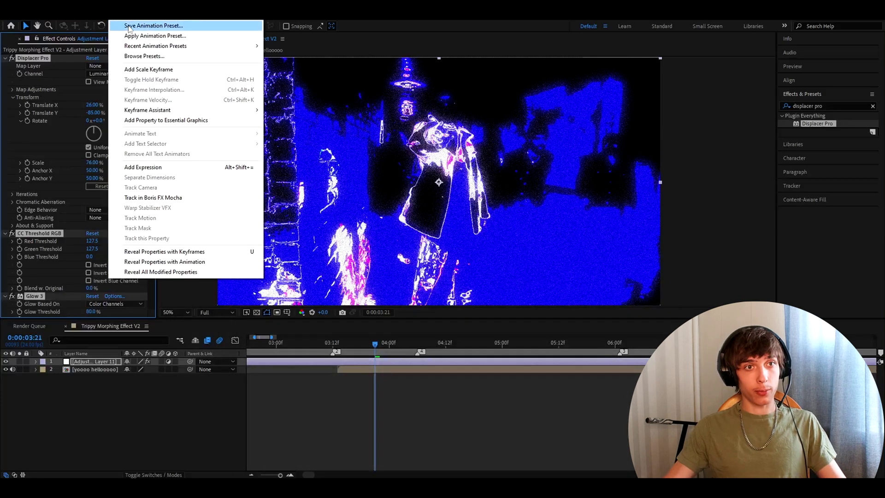
left_click(126, 23)
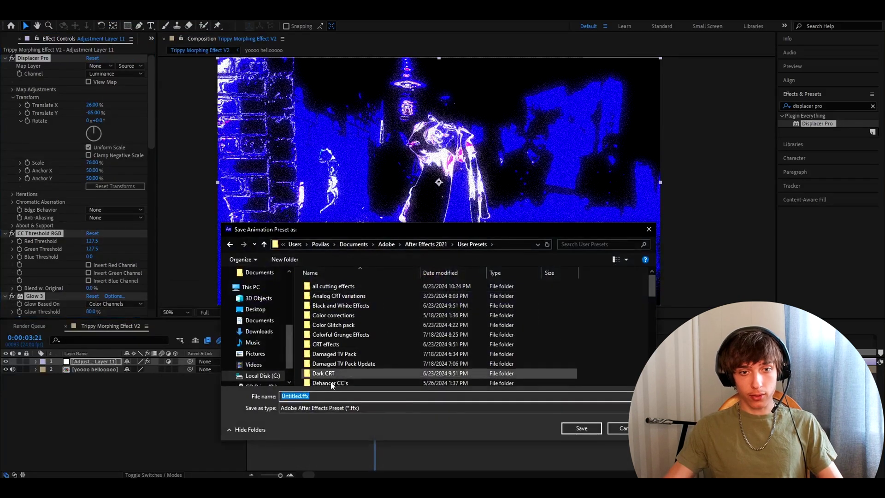
type("Colorful Grunge")
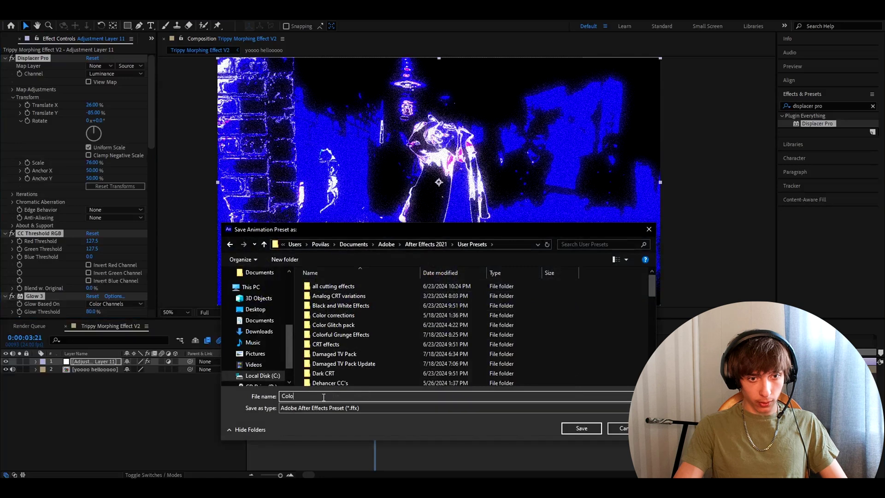
left_click(322, 396)
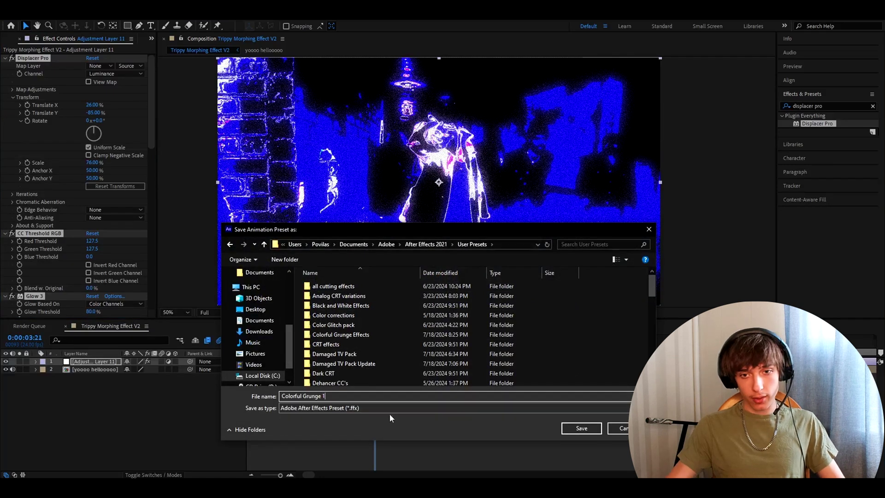
left_click(579, 428)
Hide Adjustment Layer 11, add a new adjustment layer, and locate the Colorful Grunge 1 preset.
left_click(95, 361)
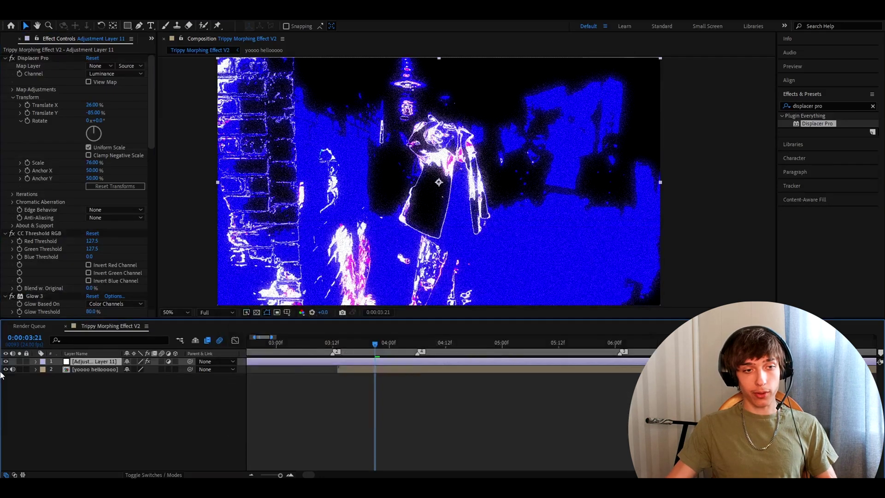
left_click(6, 361)
key("ctrl+alt+y")
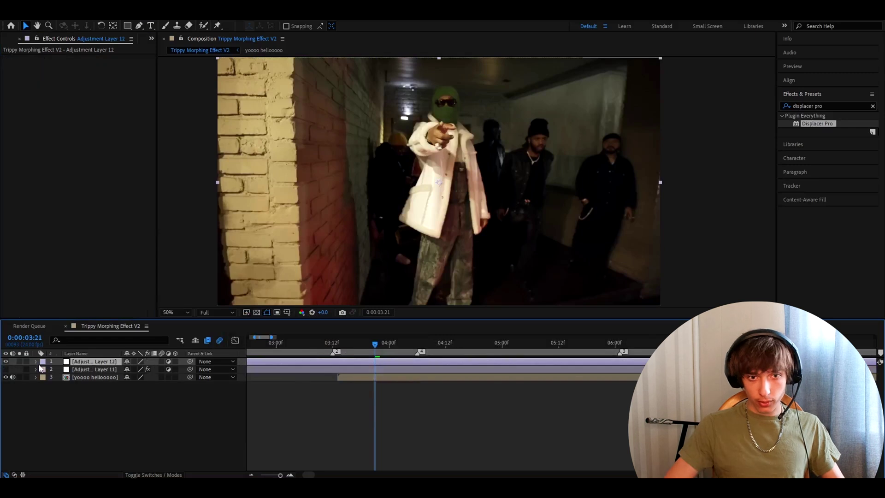
left_click(811, 106)
type("colo")
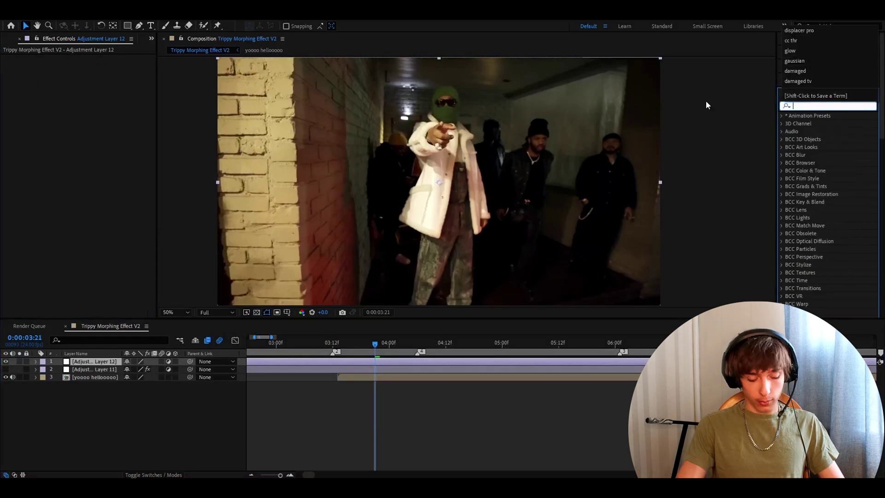
type("rful")
left_click(832, 139)
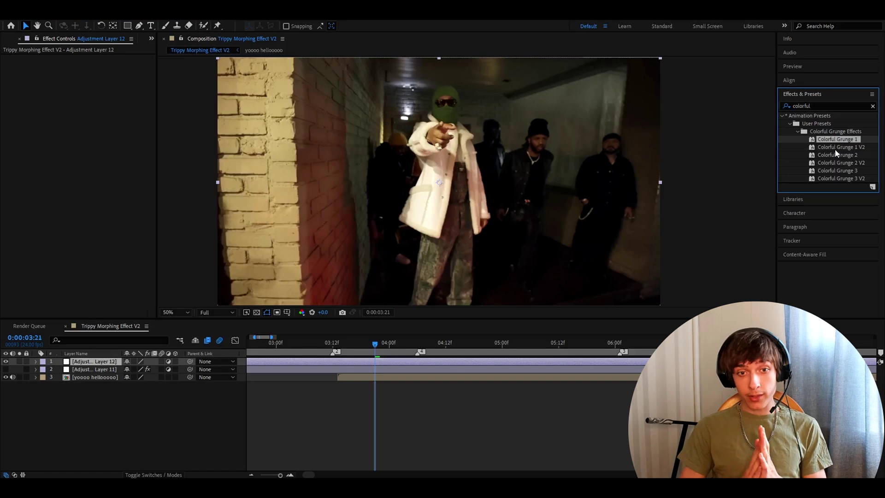
left_click(376, 362)
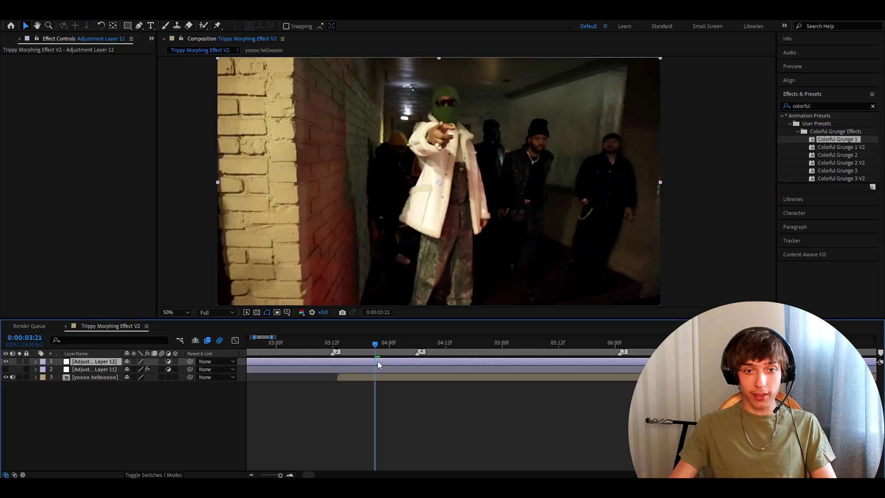
Delete Adjustment Layer 12, re-show Layer 11, and preview green and red channel inversions.
key("Delete")
left_click(6, 361)
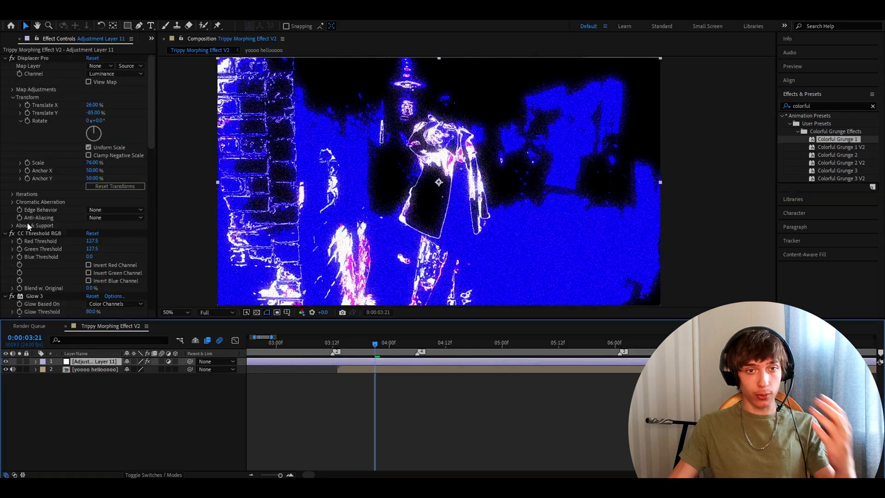
scroll(36, 221, "down", 2)
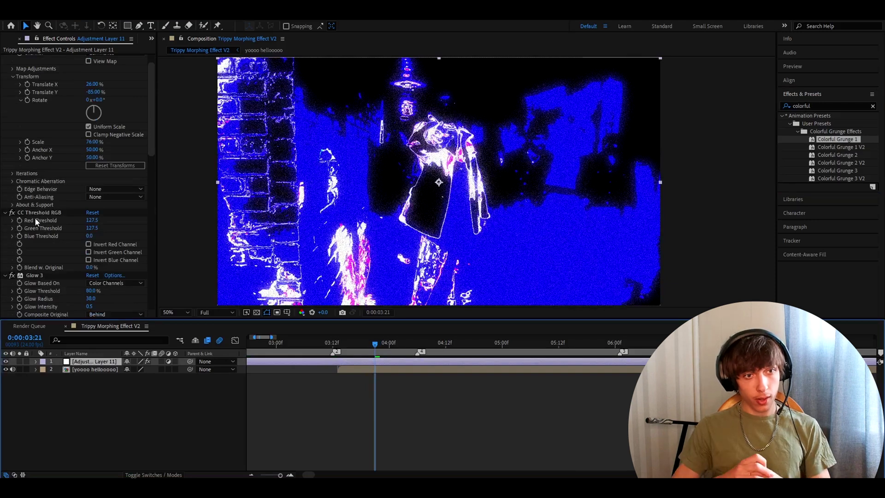
left_click(88, 262)
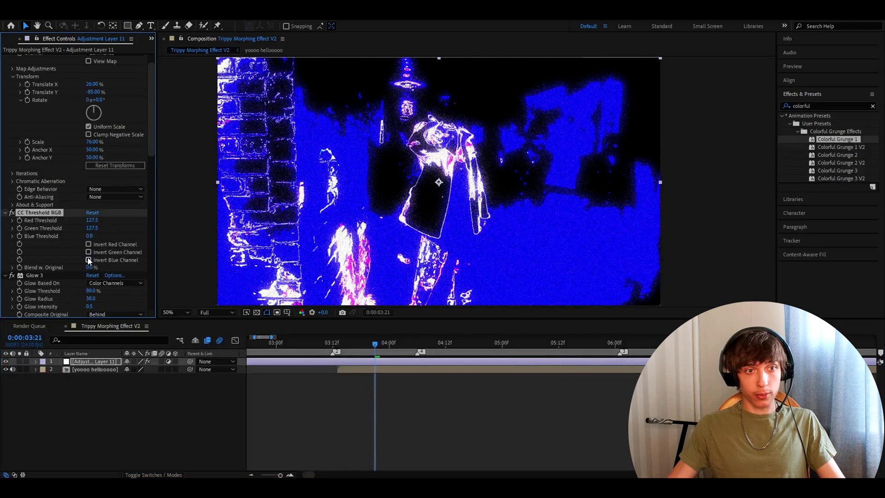
left_click(88, 253)
left_click(88, 252)
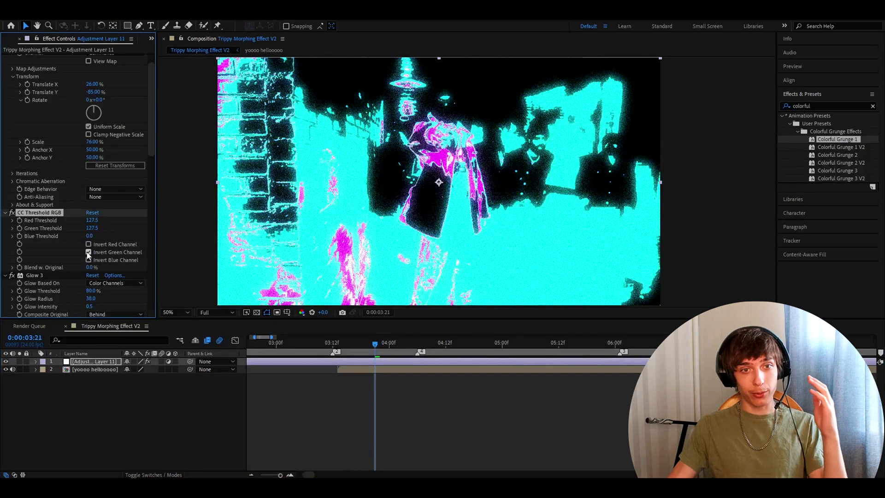
left_click(88, 244)
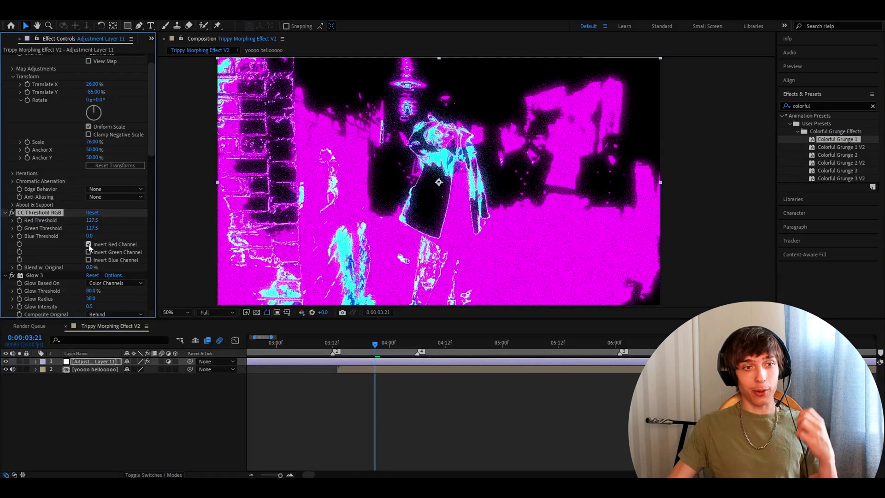
left_click(88, 244)
Set CC Threshold RGB's Blue Threshold to 127.5 and Green Threshold to 0.
left_click(90, 236)
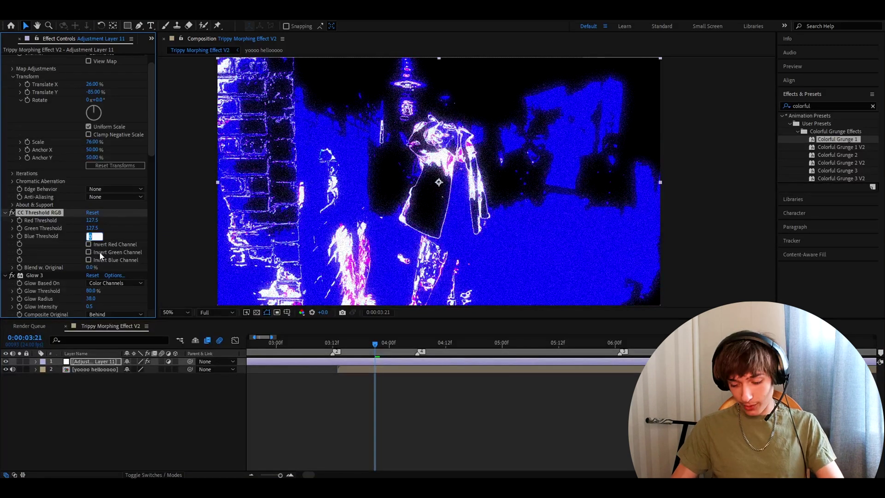
type("127.5")
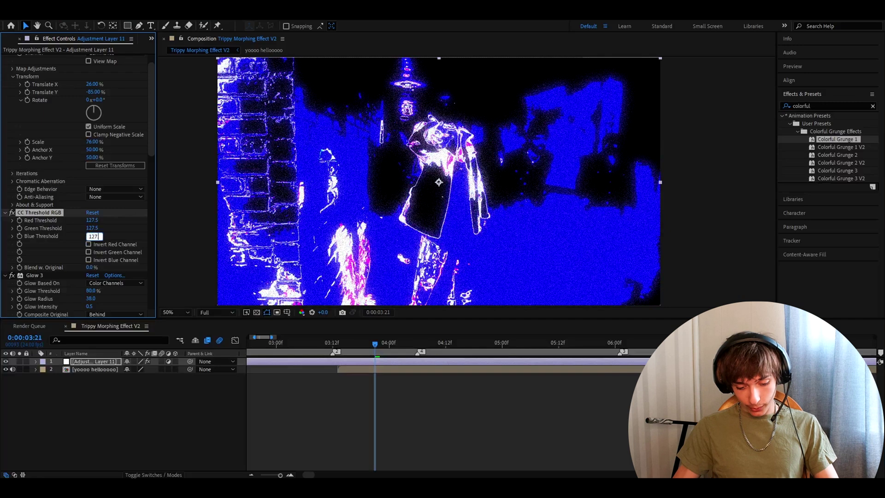
key("Return")
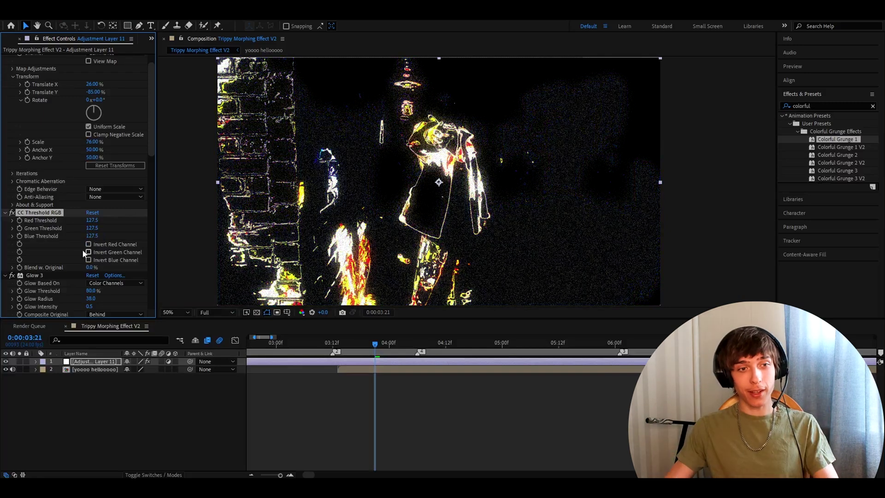
left_click(92, 228)
type("0")
key("Return")
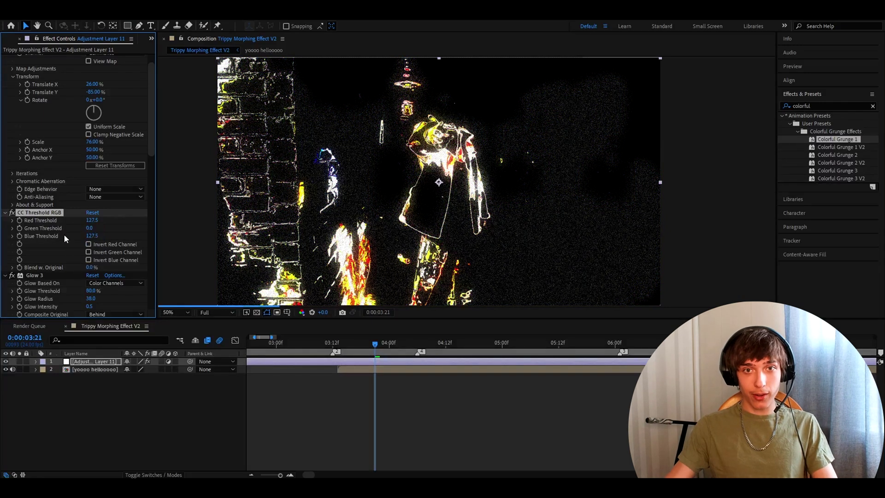
Try red, green and blue channel inversions, then return Green Threshold to 127.5.
left_click(89, 244)
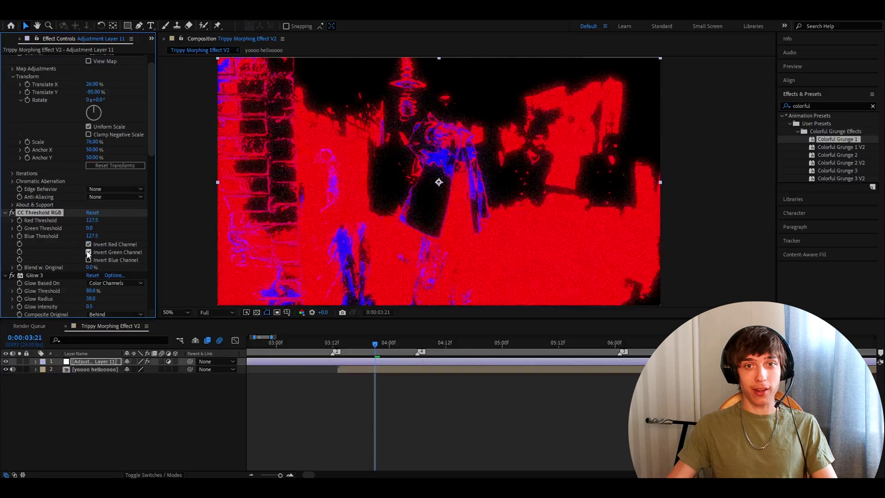
left_click(88, 252)
left_click(89, 244)
left_click(89, 260)
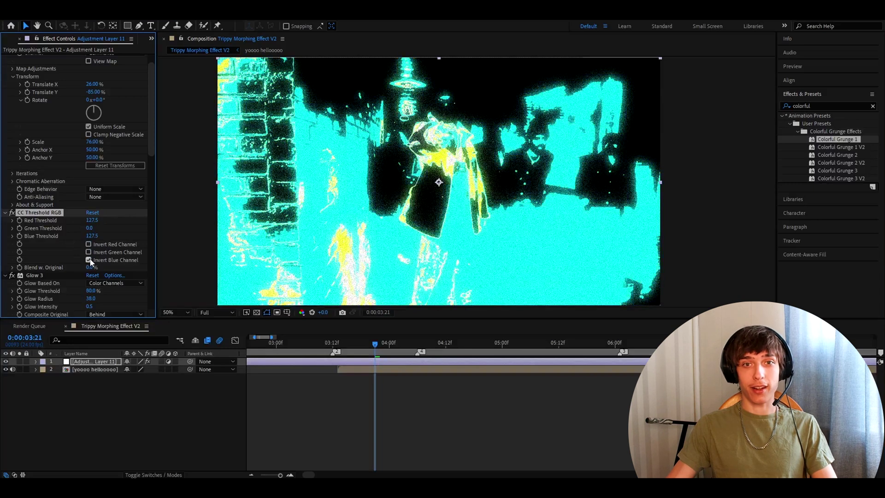
left_click(88, 260)
left_click(92, 228)
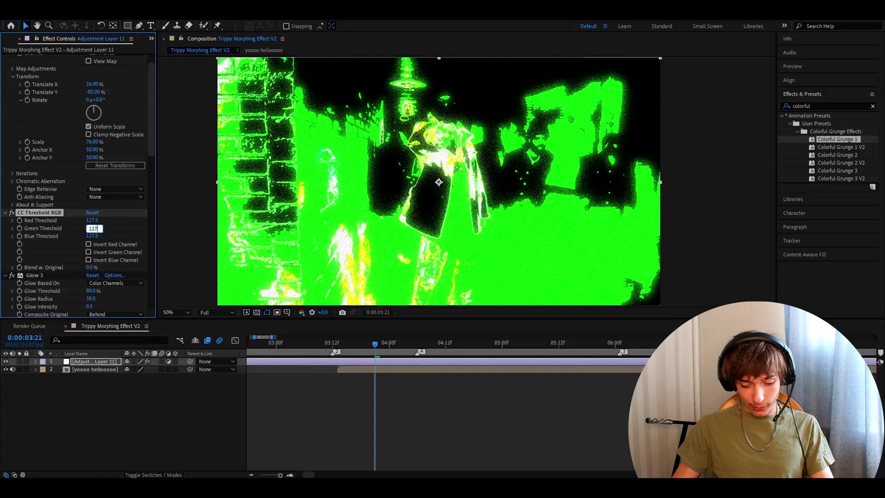
key("Return")
Set the CC Threshold RGB Red Threshold to 0.
scroll(40, 59, "up", 1)
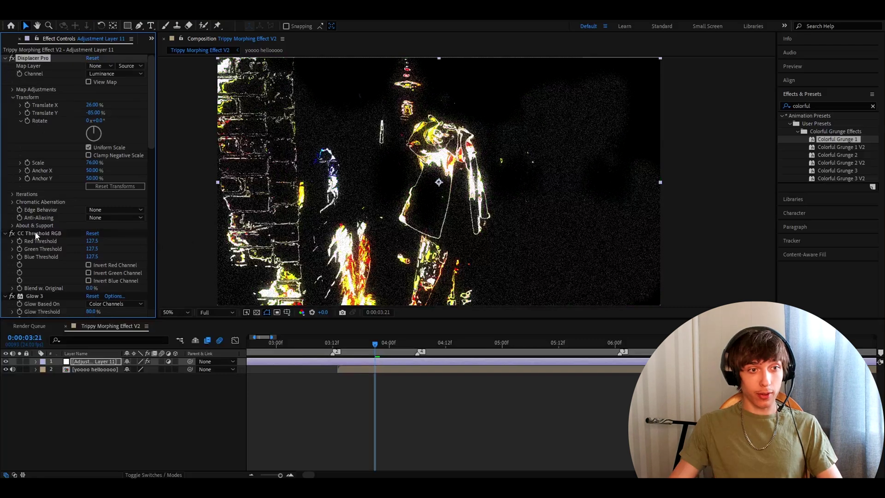
left_click(92, 241)
type("0")
key("Return")
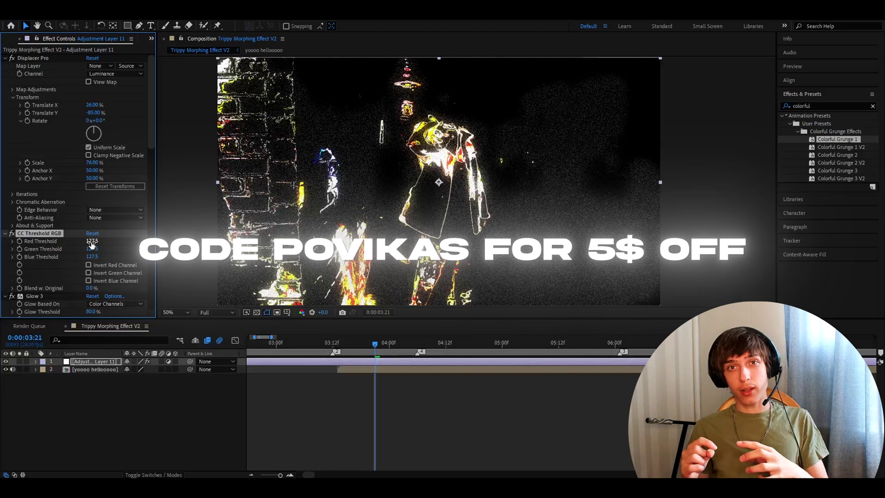
Add a new adjustment layer on top and search presets for 'damaged'.
left_click(380, 361)
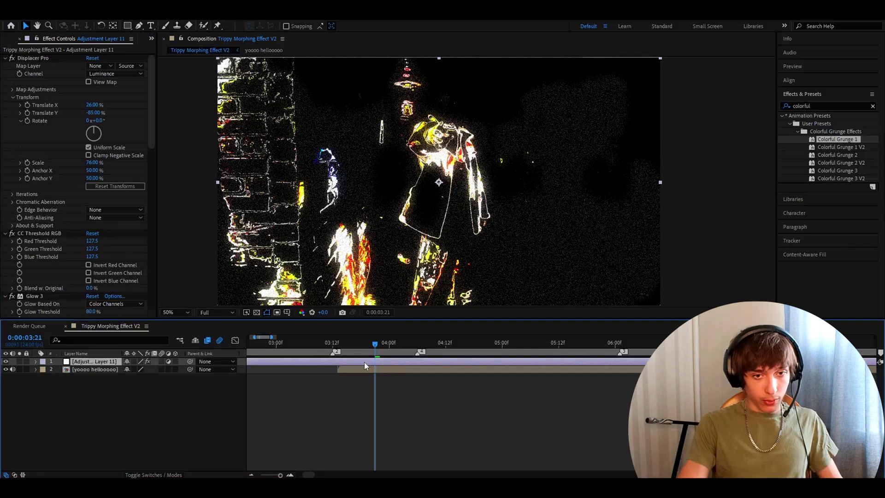
key("ctrl+alt+y")
key("ctrl+5")
type("da")
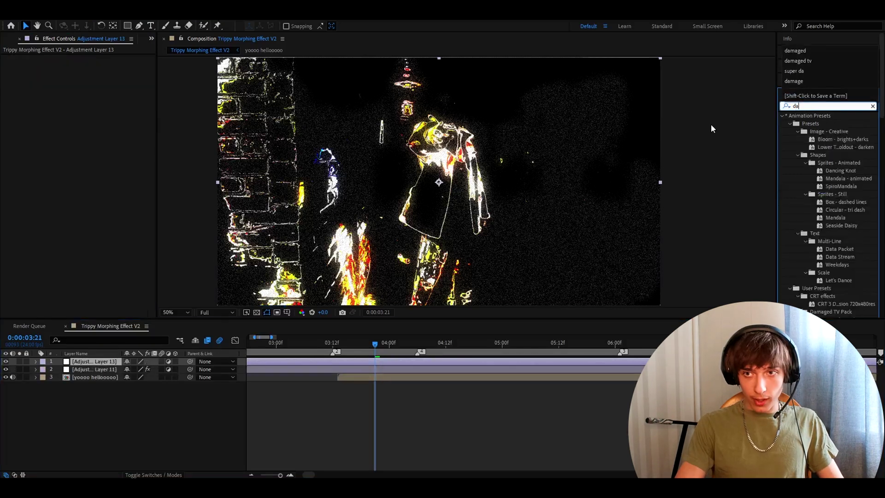
type("maged")
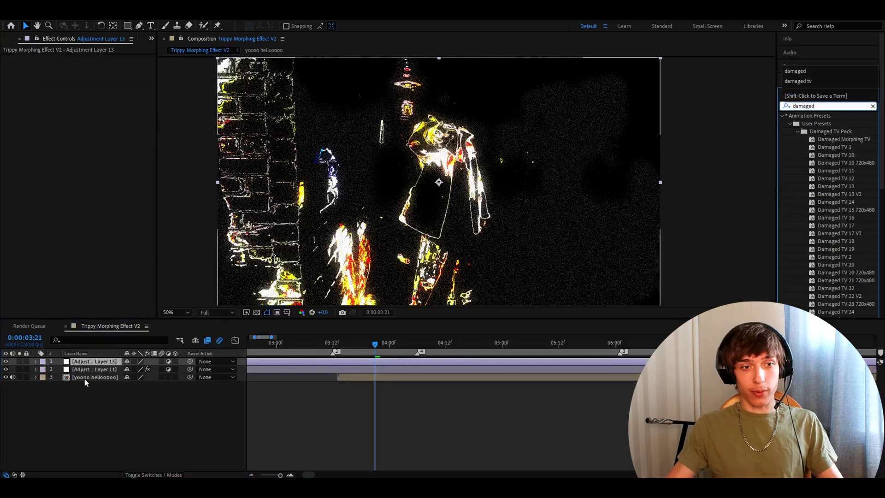
Try the Damaged Morphing TV and Damaged TV 1 presets, undoing each.
double_click(840, 139)
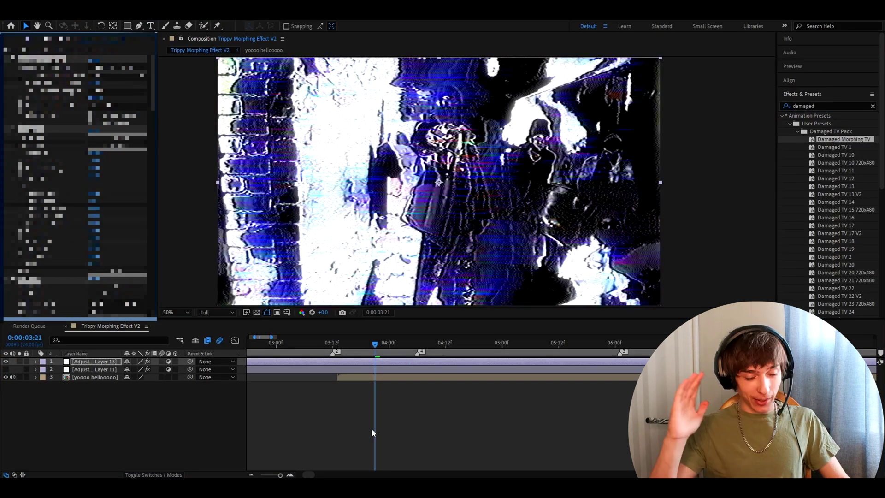
key("ctrl+z")
left_click_drag(839, 150, 367, 365)
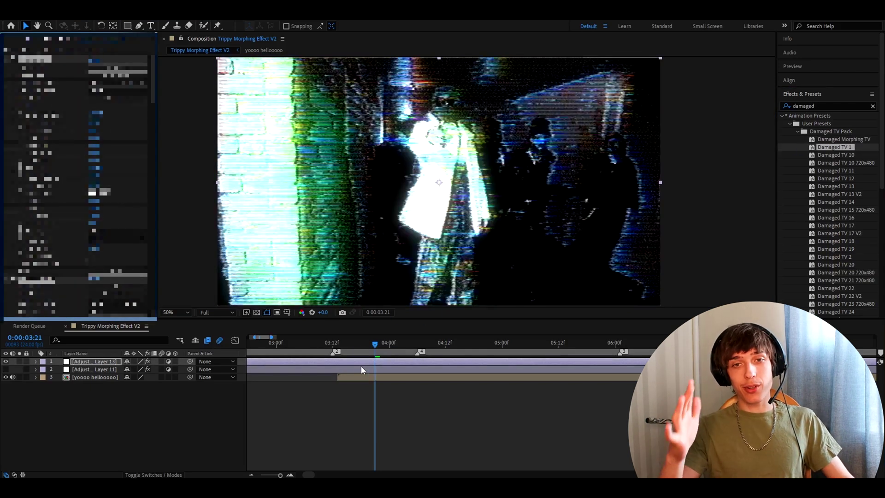
key("ctrl+z")
Apply Damaged TV 25 to the top adjustment layer and re-enable Adjustment Layer 11.
scroll(790, 223, "down", 5)
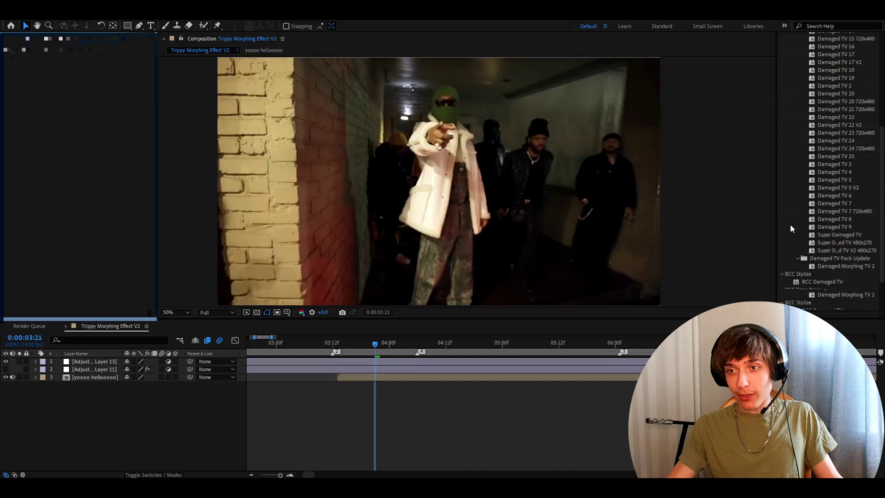
left_click_drag(836, 156, 293, 361)
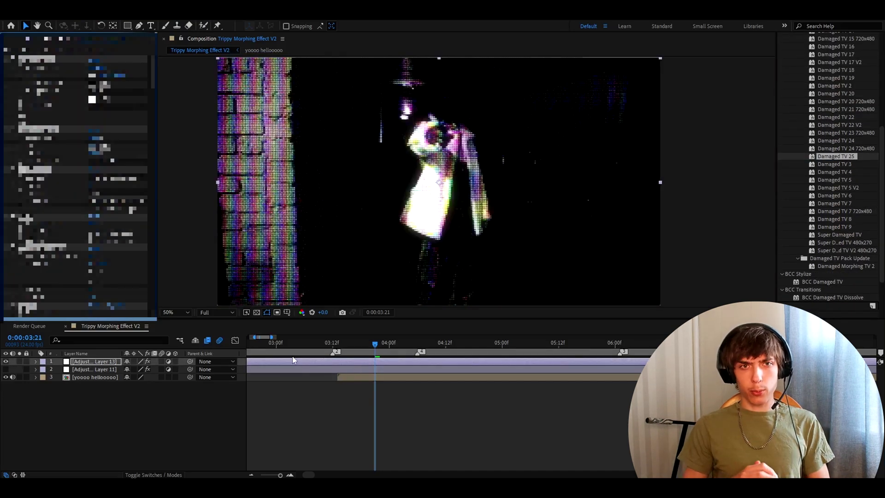
left_click(6, 369)
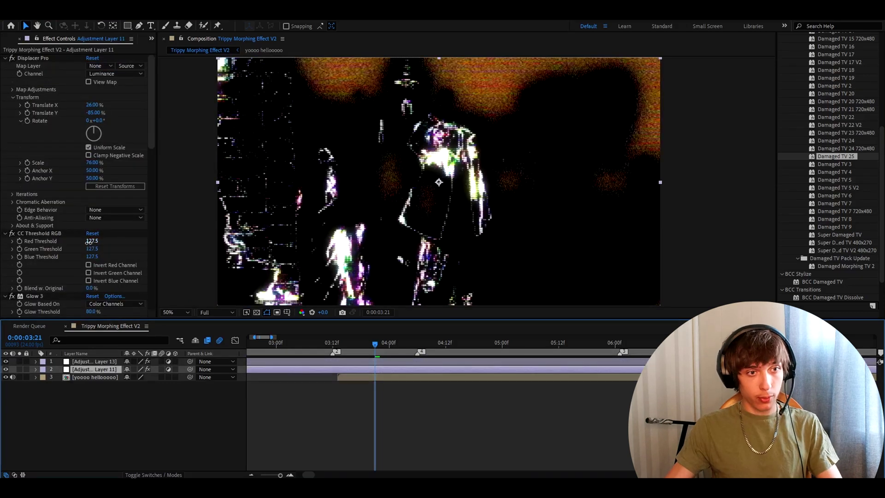
Set CC Threshold RGB's Red and Green Threshold to 0.
left_click(89, 241)
type("0")
key("Return")
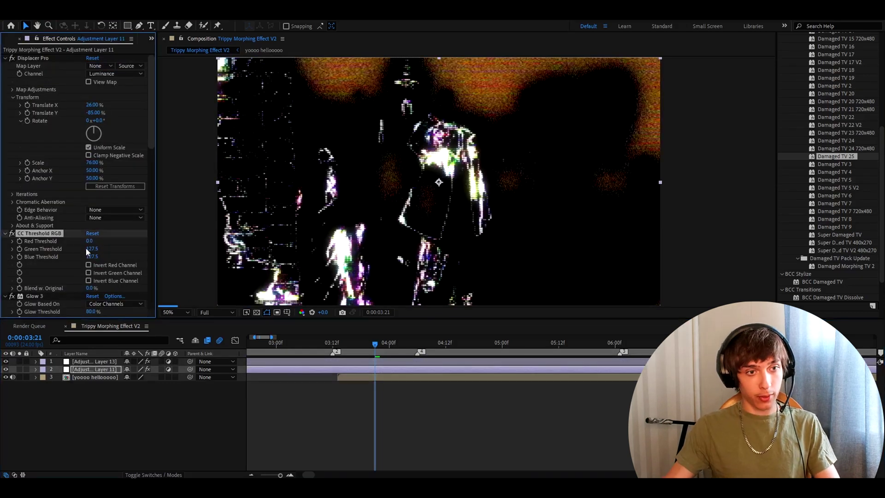
left_click(92, 249)
key("Return")
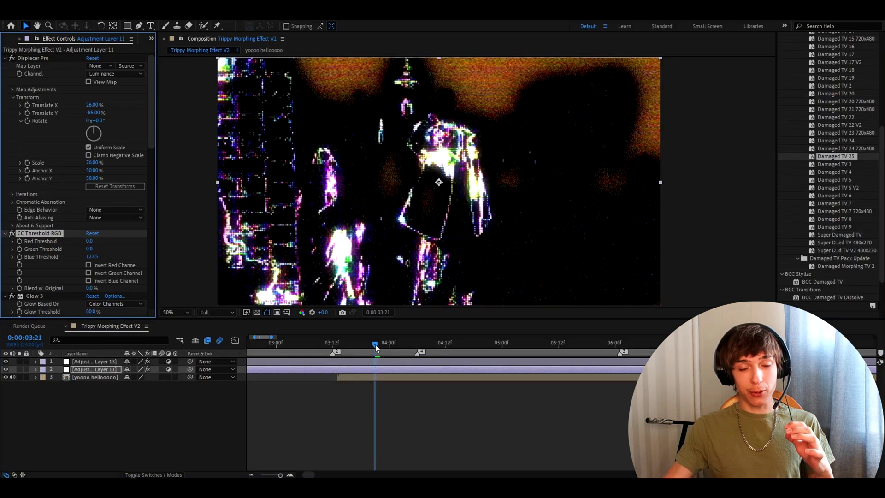
left_click(81, 362)
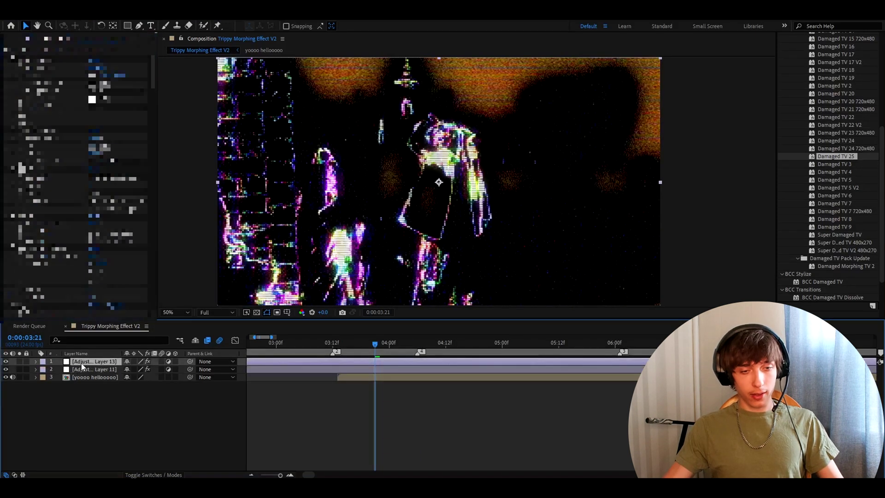
Replace the Damaged TV 25 layer with a new adjustment layer, trying and undoing Damaged TV 3.
key("Delete")
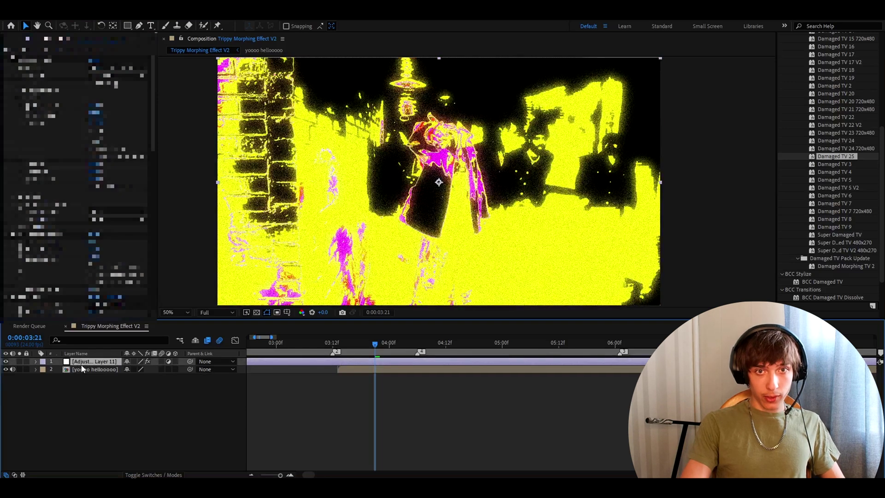
key("ctrl+alt+y")
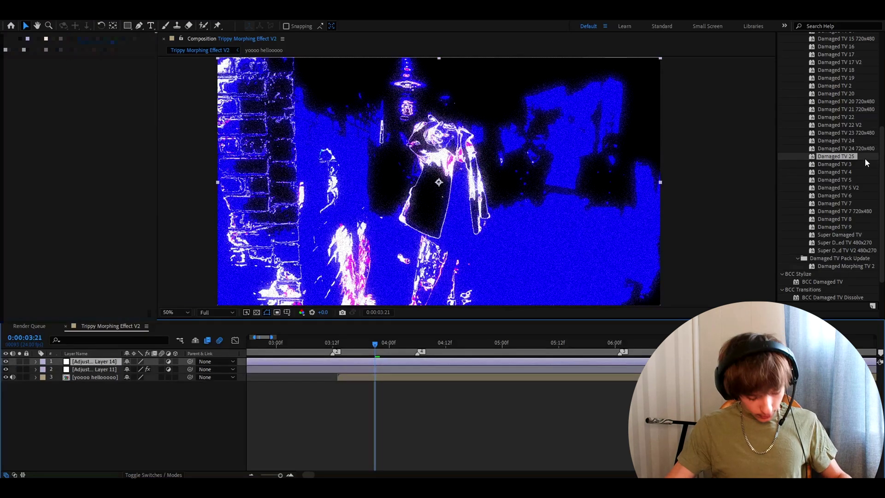
left_click_drag(867, 163, 391, 364)
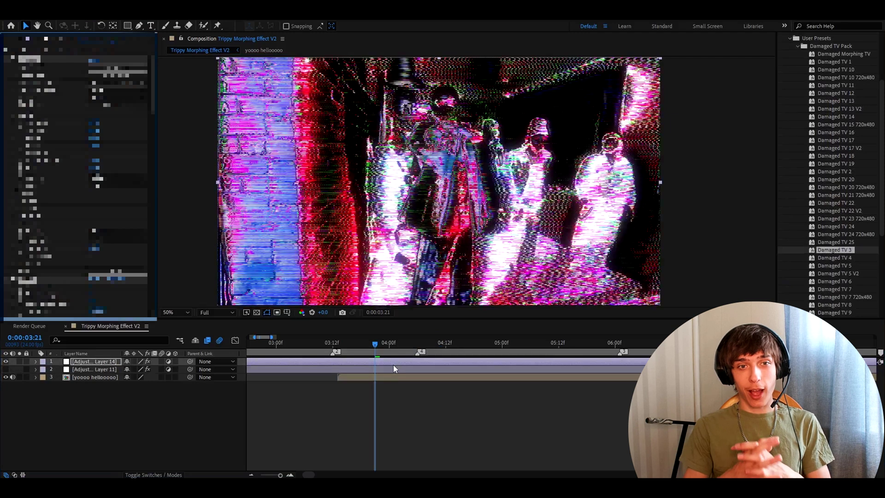
key("ctrl+z")
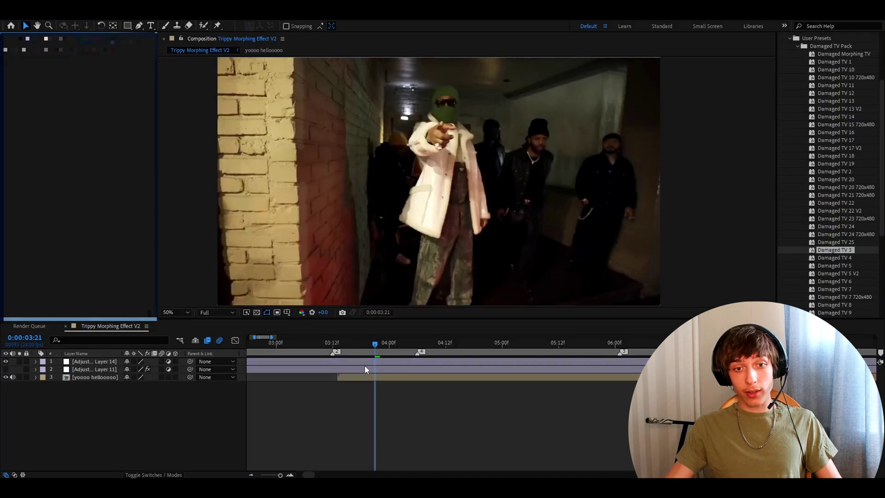
Browse the Damaged TV 10, 15, 20, 21 and 23 720x480 presets, then drag one onto the new layer.
left_click(361, 362)
left_click(836, 79)
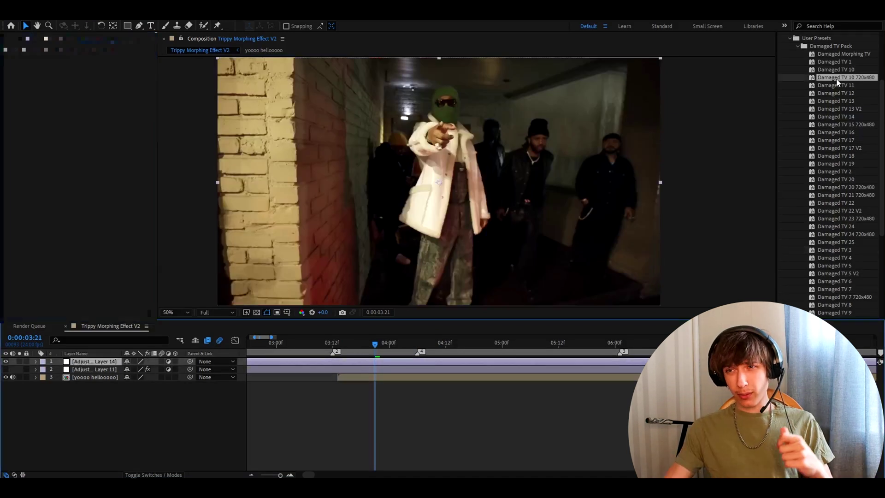
left_click(836, 125)
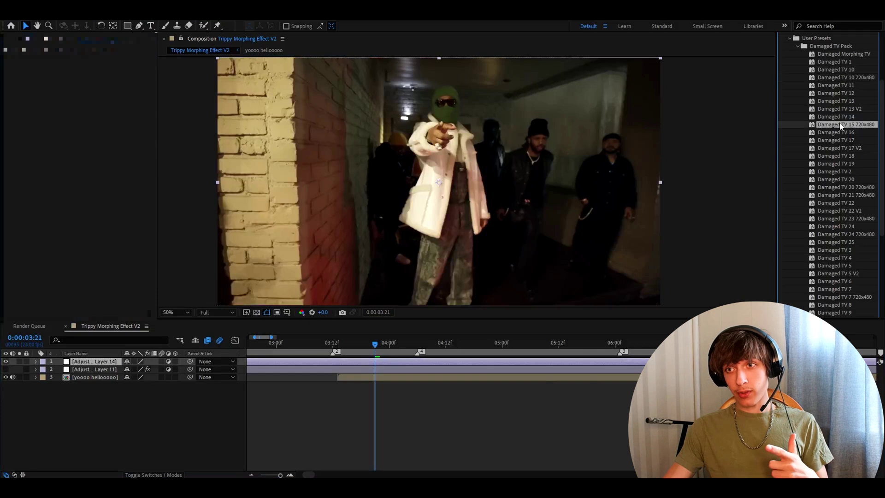
scroll(835, 132, "down", 4)
left_click(850, 102)
left_click(842, 110)
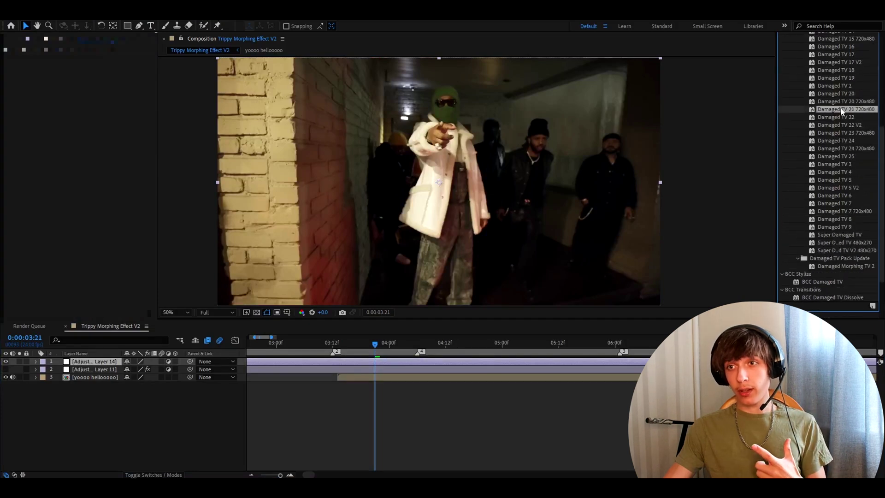
left_click(835, 131)
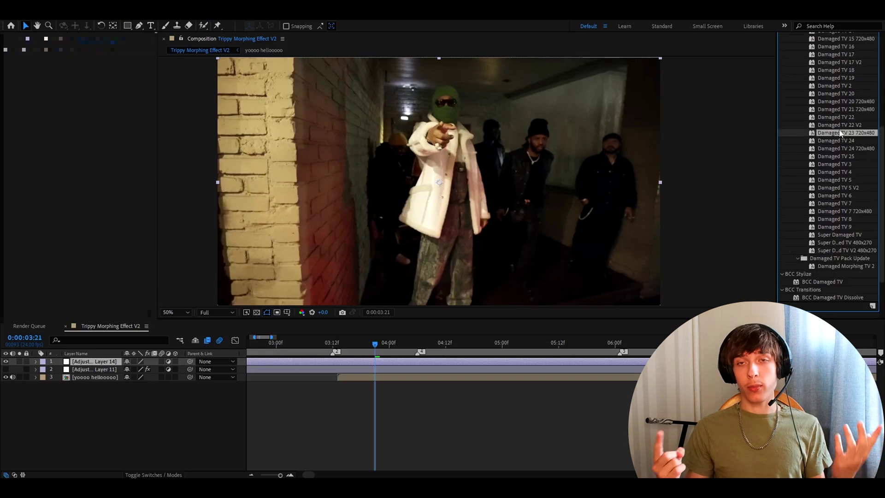
scroll(857, 78, "up", 5)
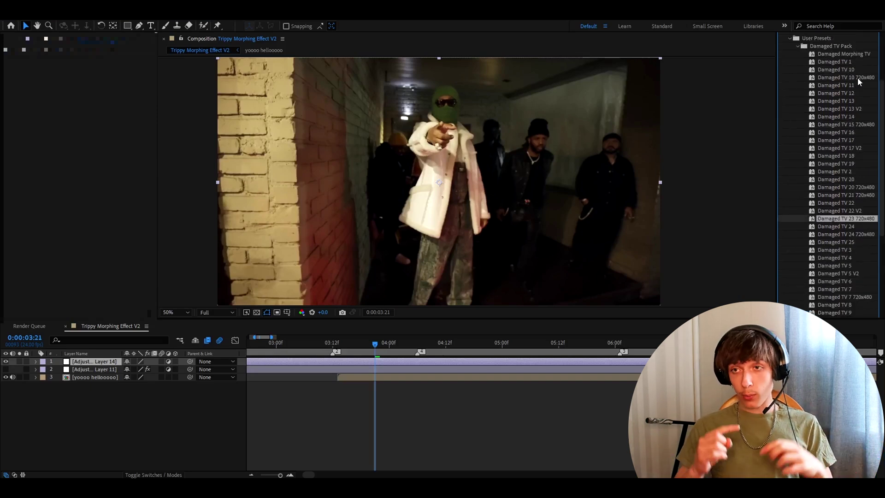
left_click(857, 78)
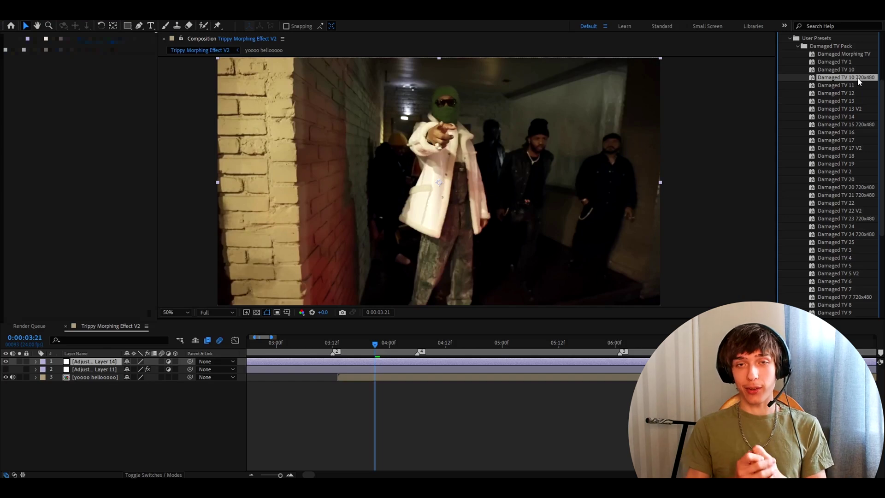
scroll(857, 77, "up", 2)
left_click_drag(841, 209, 372, 361)
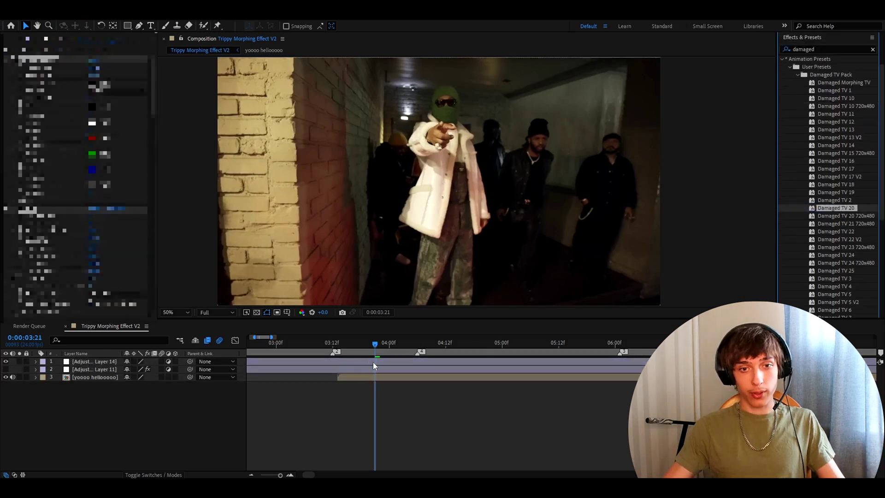
Show Adjustment Layer 11, enable Invert Green Channel in its CC Threshold RGB, and hide glitch layer 1.
left_click(73, 371)
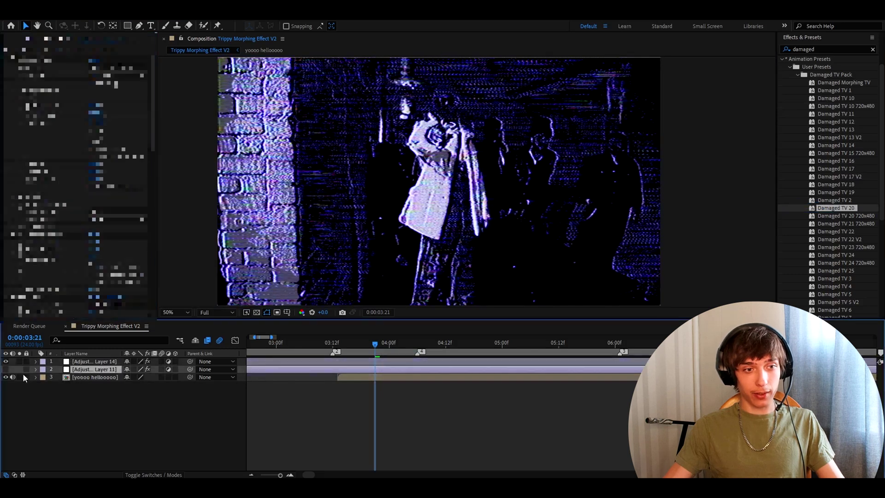
left_click(6, 369)
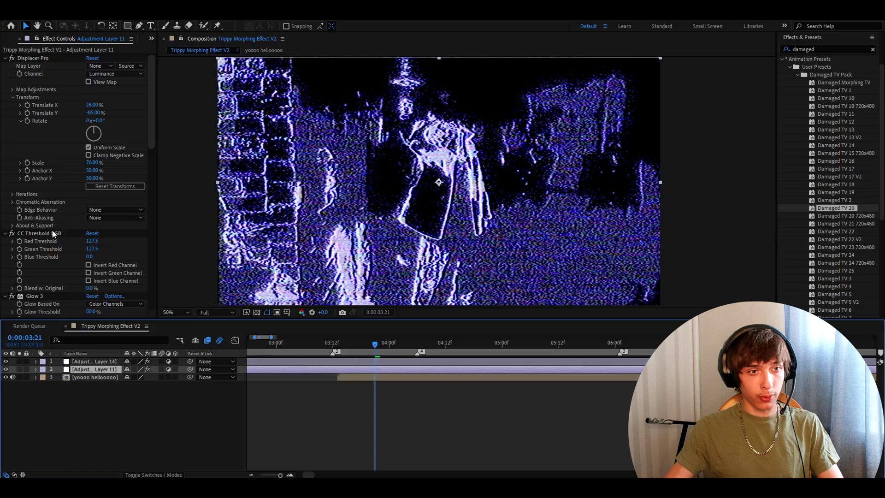
left_click(53, 234)
left_click(89, 273)
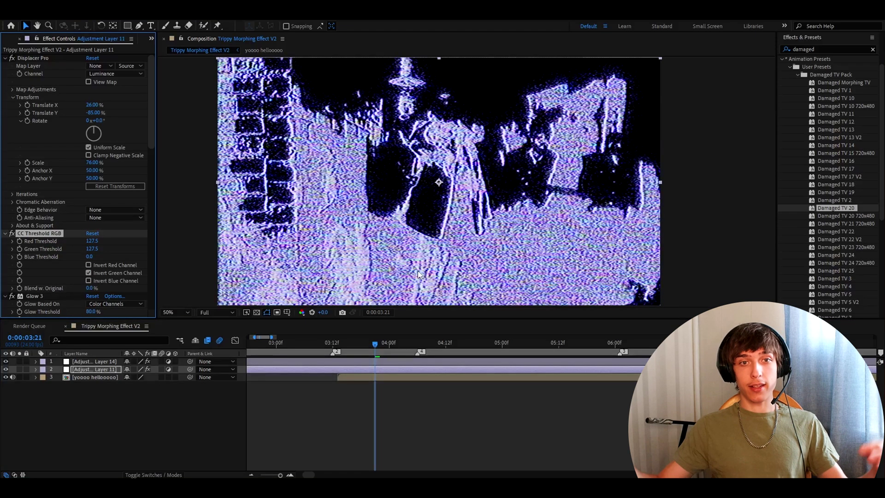
left_click(6, 361)
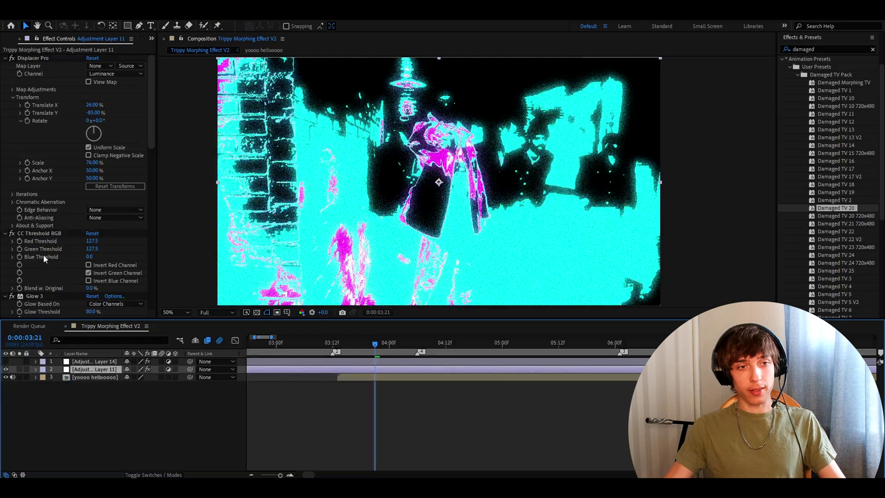
Uncheck Invert Green Channel in Adjustment Layer 11's CC Threshold RGB for a blue-and-white look.
scroll(43, 258, "down", 1)
left_click(88, 252)
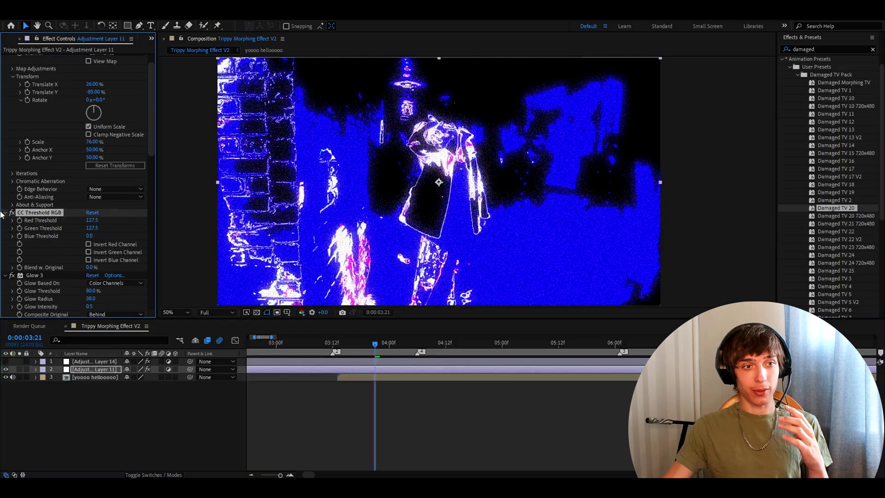